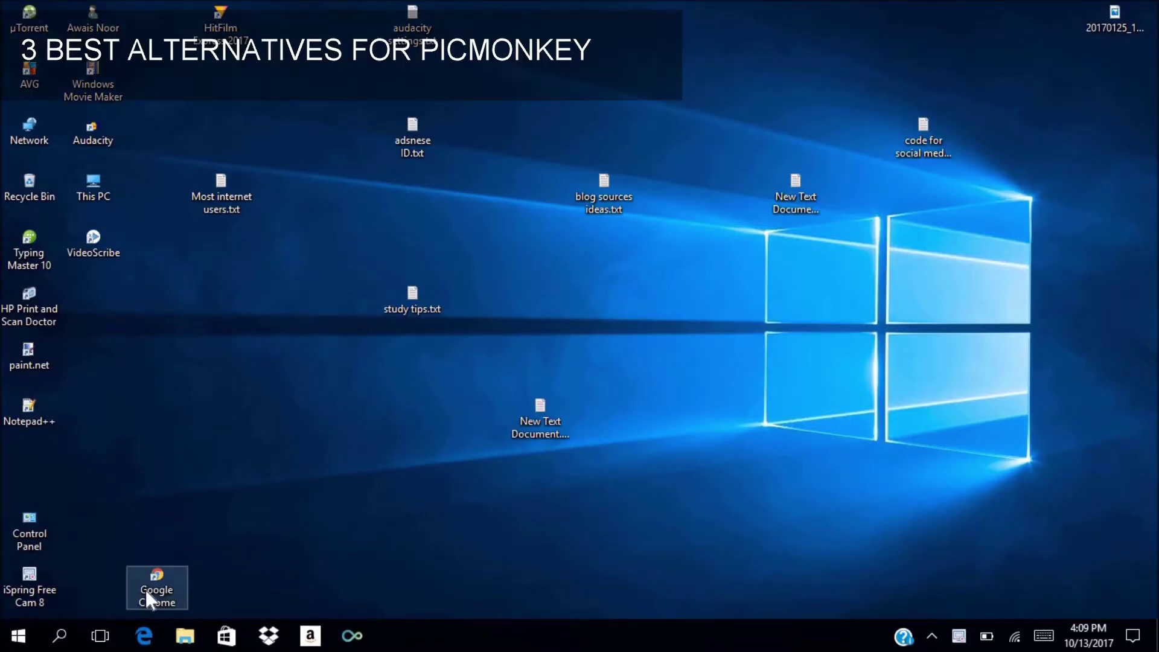
Step: Launch Google Chrome from its desktop shortcut
{"action": "double_click", "coordinate": [151, 585]}
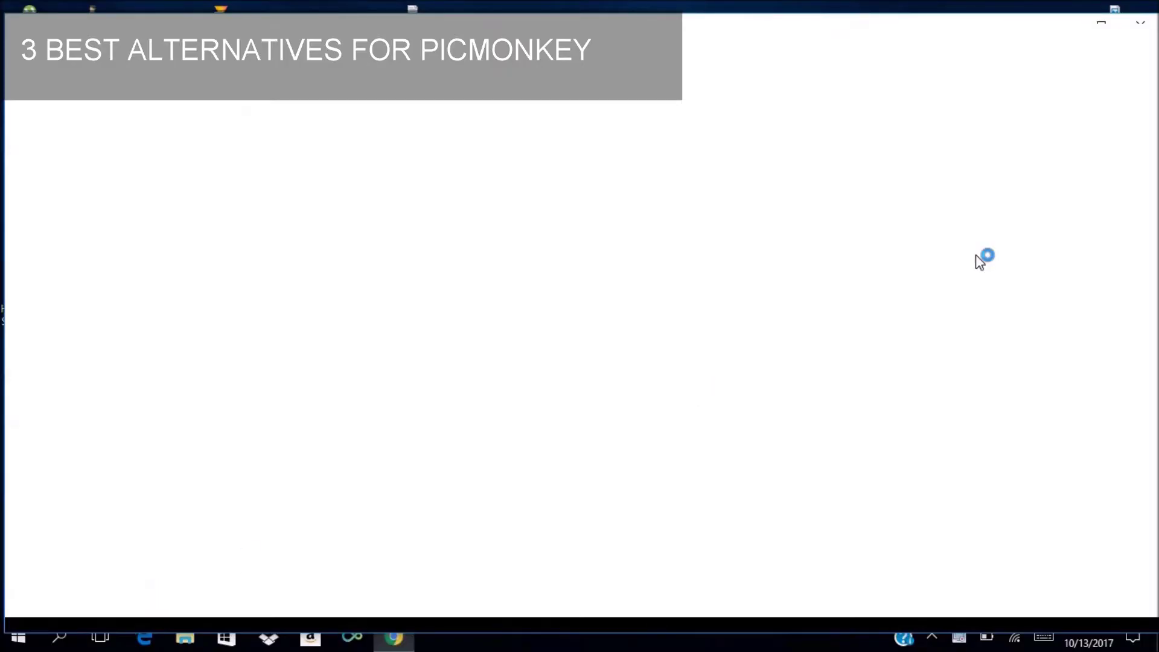
{"action": "left_click", "coordinate": [1101, 26]}
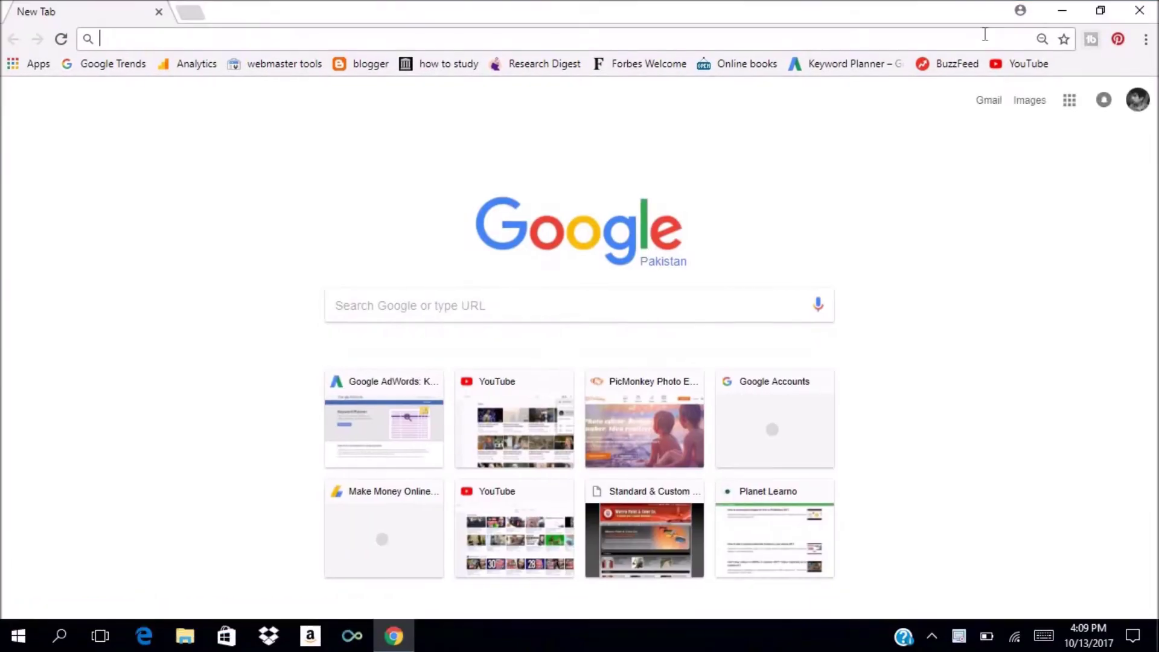
{"action": "left_click", "coordinate": [549, 40]}
{"action": "type", "text": "FO"}
{"action": "key", "text": "BackSpace"}
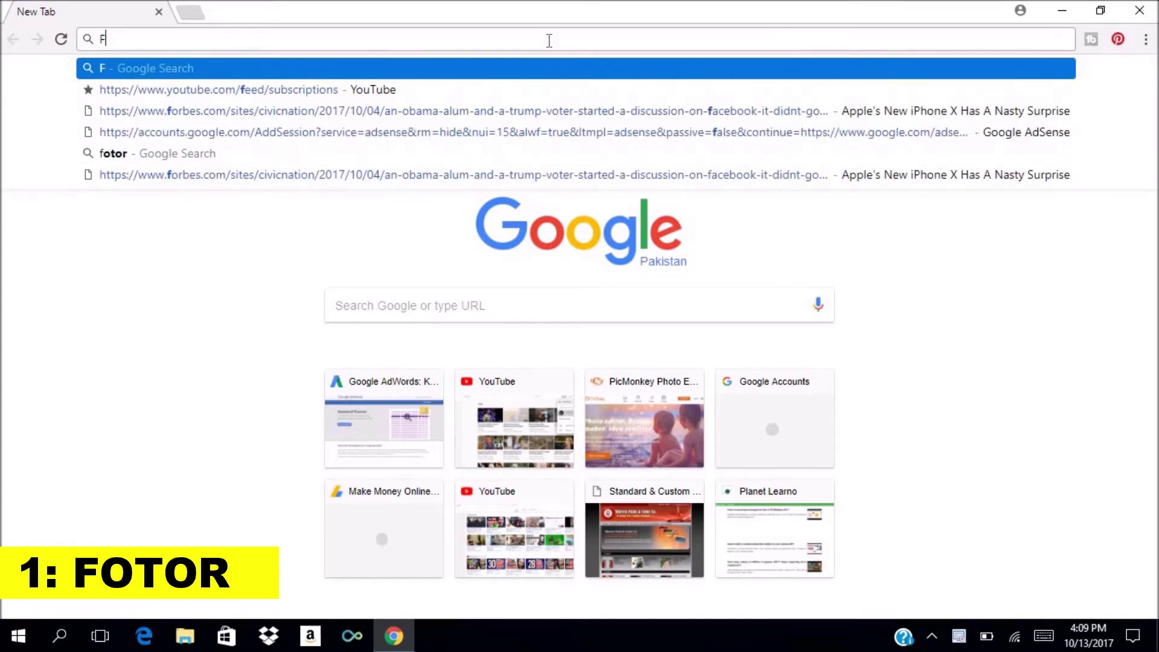
{"action": "type", "text": "or"}
{"action": "key", "text": "BackSpace"}
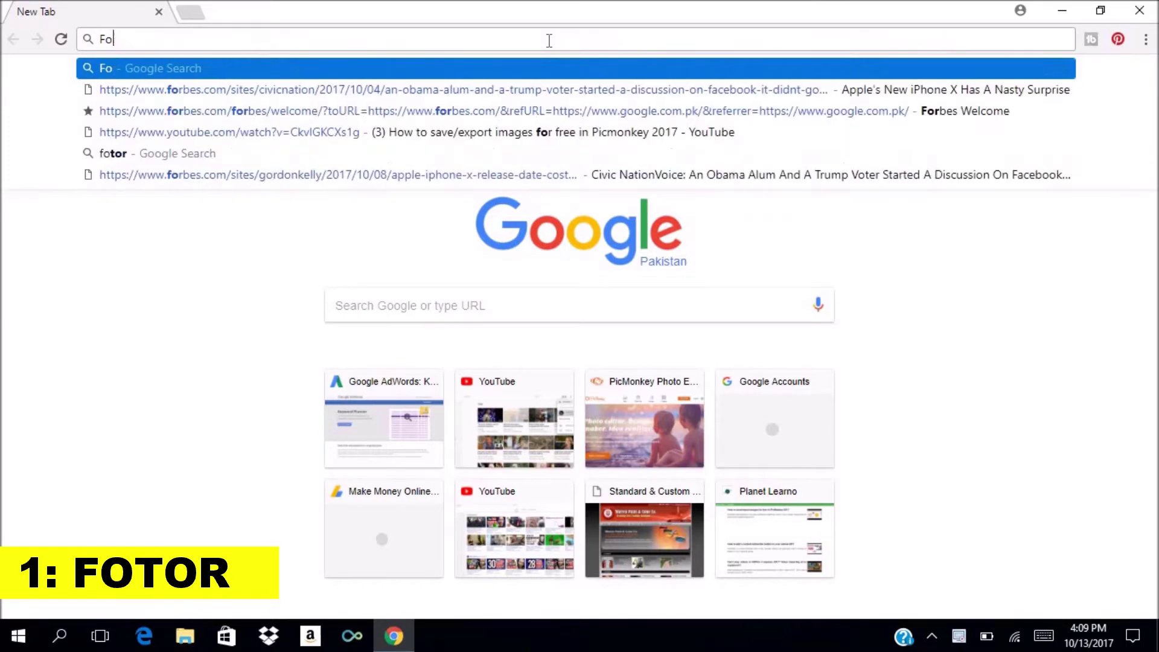
{"action": "type", "text": "tor"}
{"action": "key", "text": "Return"}
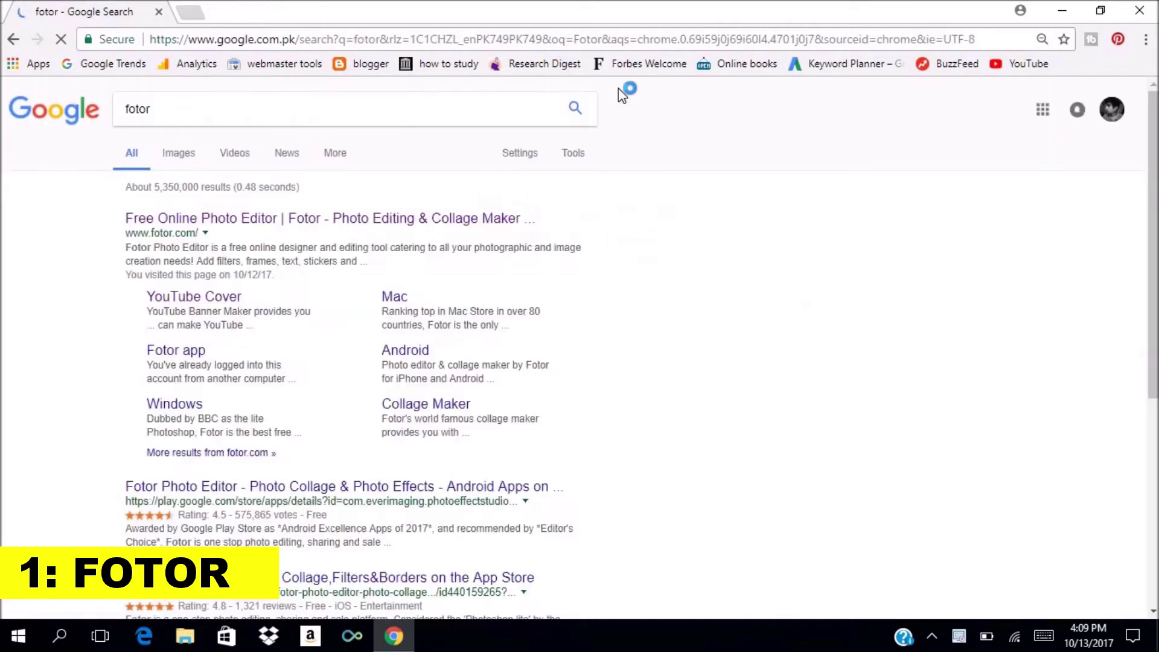
{"action": "left_click", "coordinate": [386, 230]}
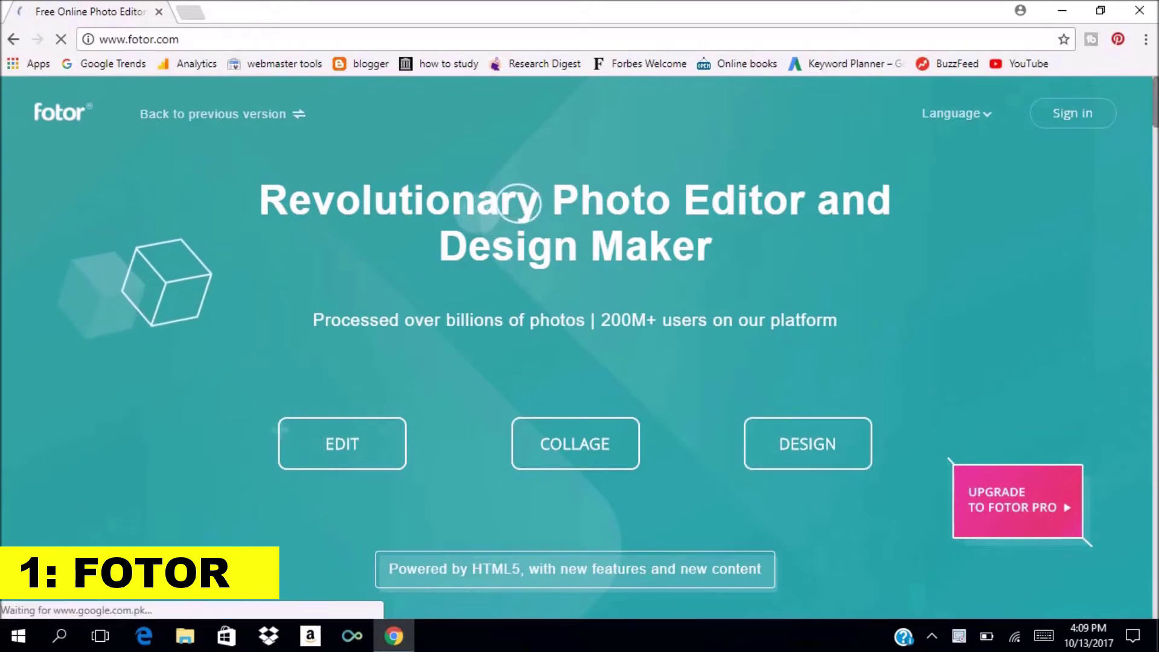
Step: Open Fotor's photo editor and bring up its photo source options
{"action": "scroll", "coordinate": [569, 357], "scroll_direction": "down", "scroll_amount": 3}
{"action": "scroll", "coordinate": [569, 357], "scroll_direction": "up", "scroll_amount": 3}
{"action": "left_click", "coordinate": [336, 439]}
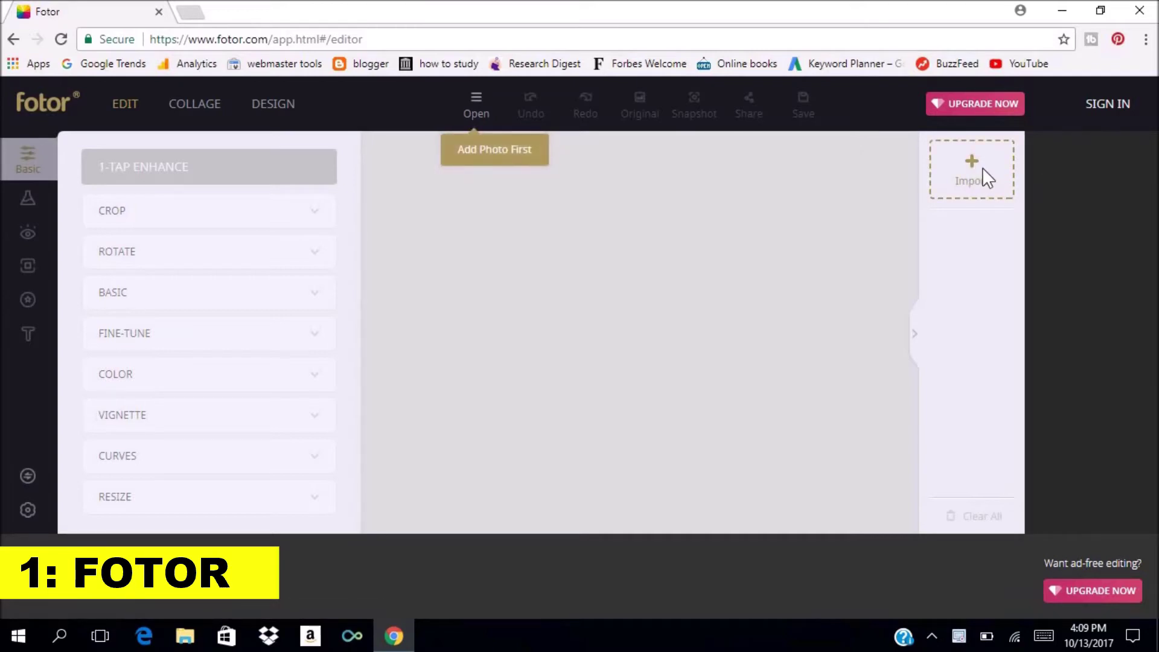
{"action": "left_click", "coordinate": [486, 114]}
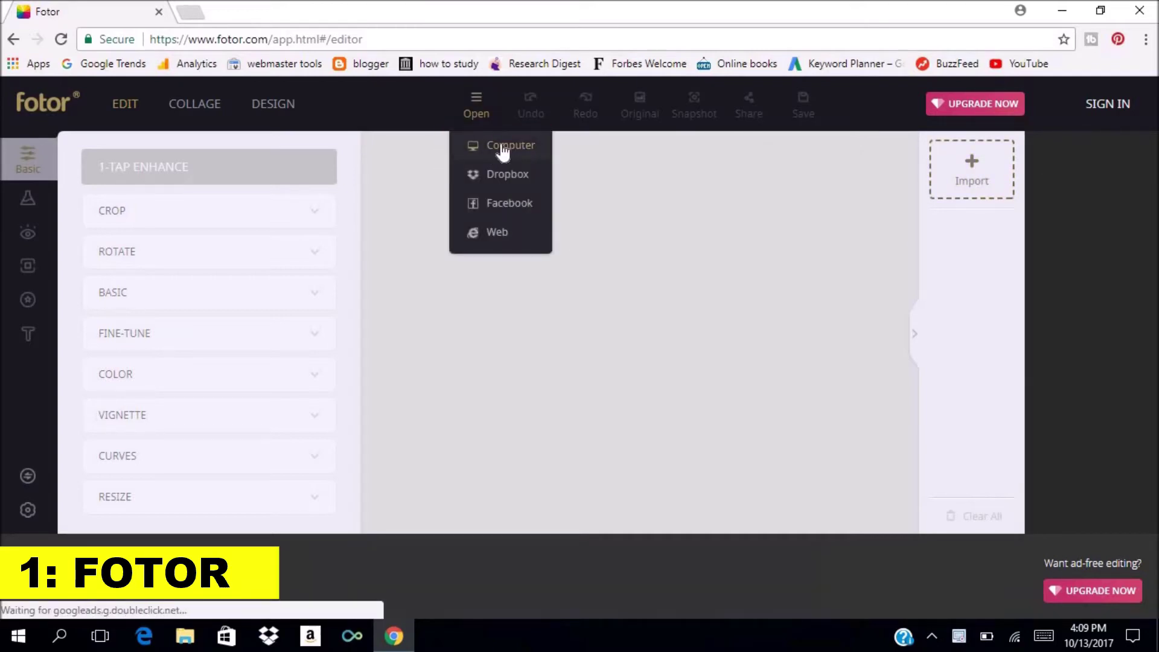
Step: Load Cambodia's_rice_fields.jpg from the computer's Downloads folder into the Fotor editor
{"action": "left_click", "coordinate": [505, 147]}
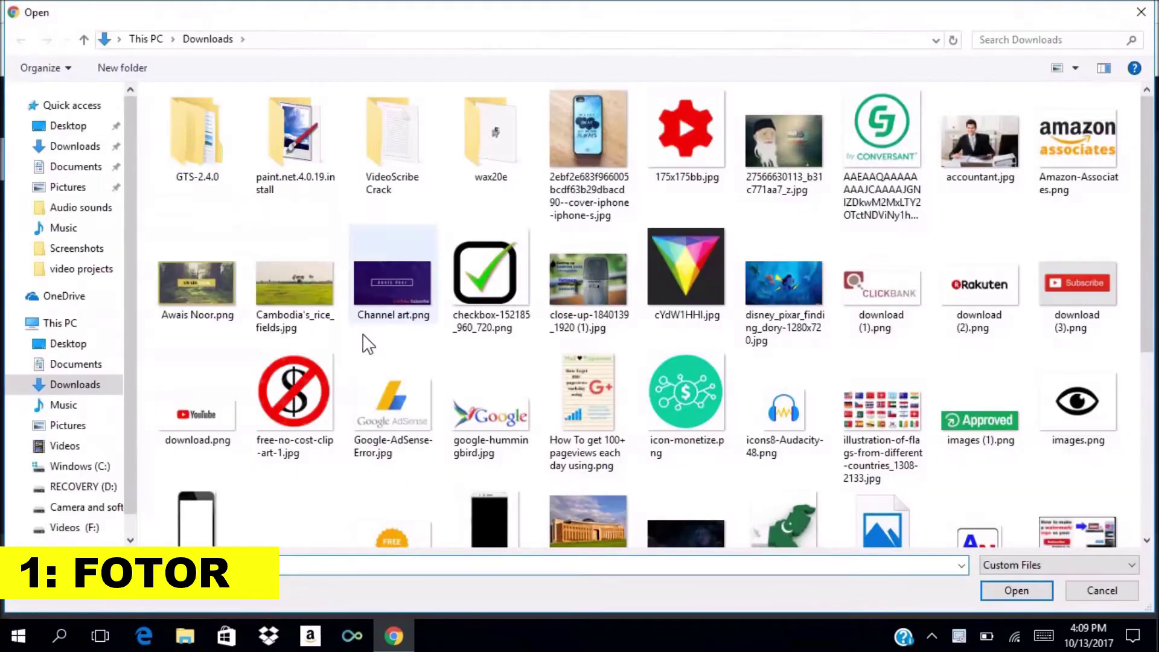
{"action": "left_click", "coordinate": [287, 286]}
{"action": "double_click", "coordinate": [287, 286]}
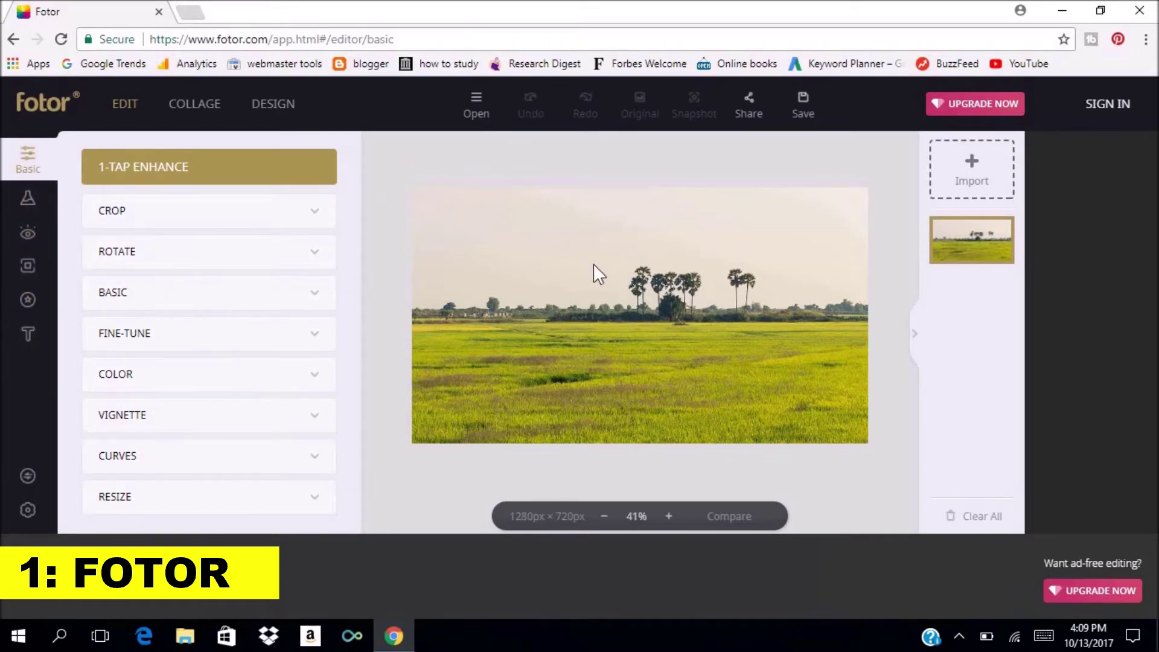
Step: Set the photo to save as PNG at High quality and start the download
{"action": "left_click", "coordinate": [580, 307]}
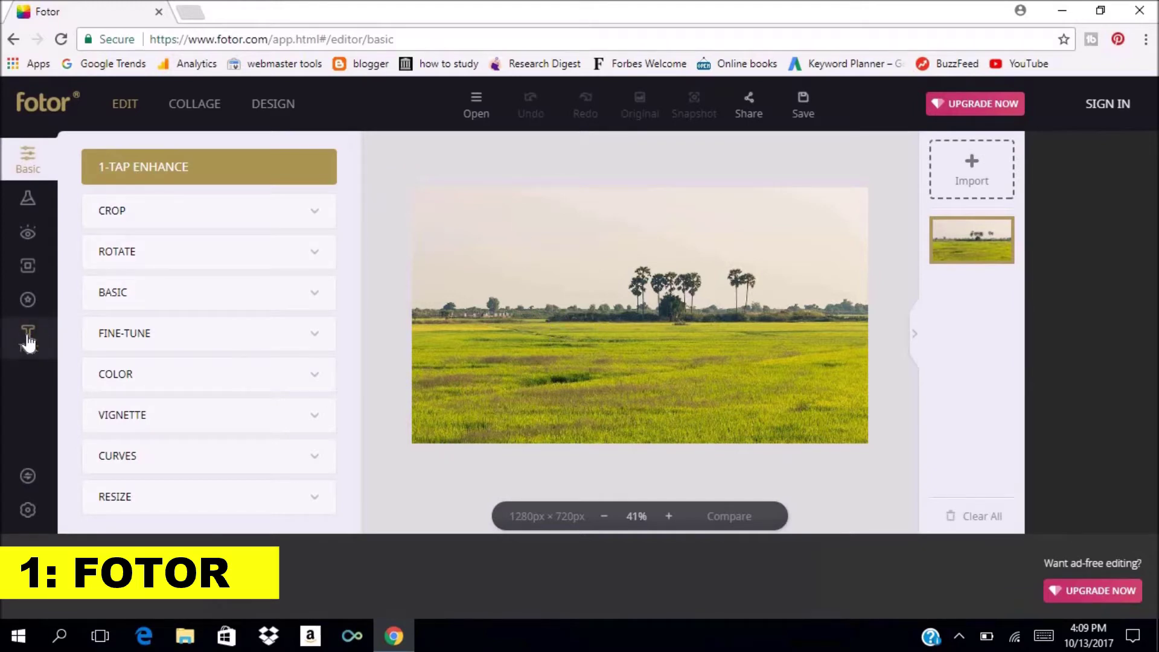
{"action": "left_click", "coordinate": [811, 107]}
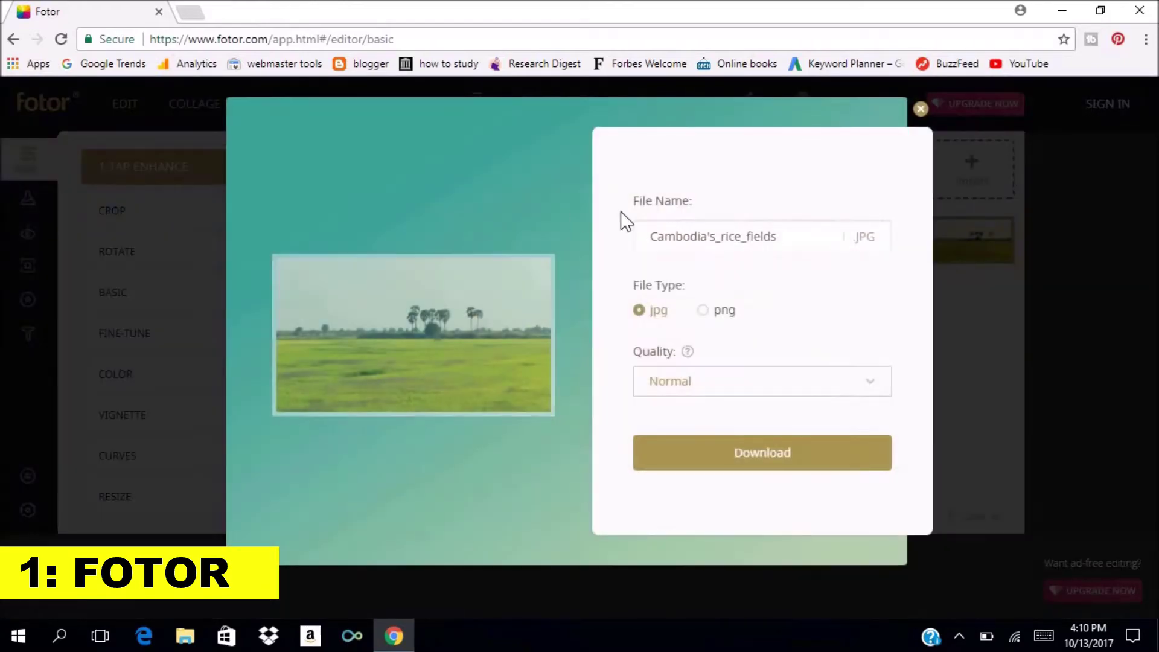
{"action": "left_click", "coordinate": [715, 314]}
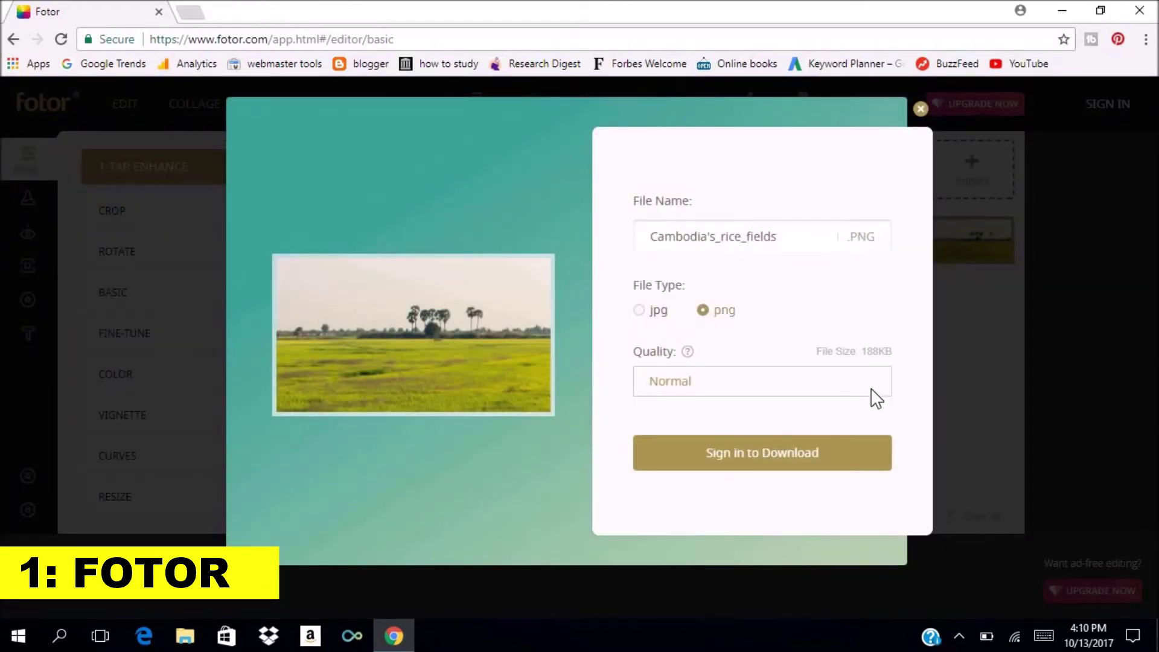
{"action": "left_click", "coordinate": [758, 459]}
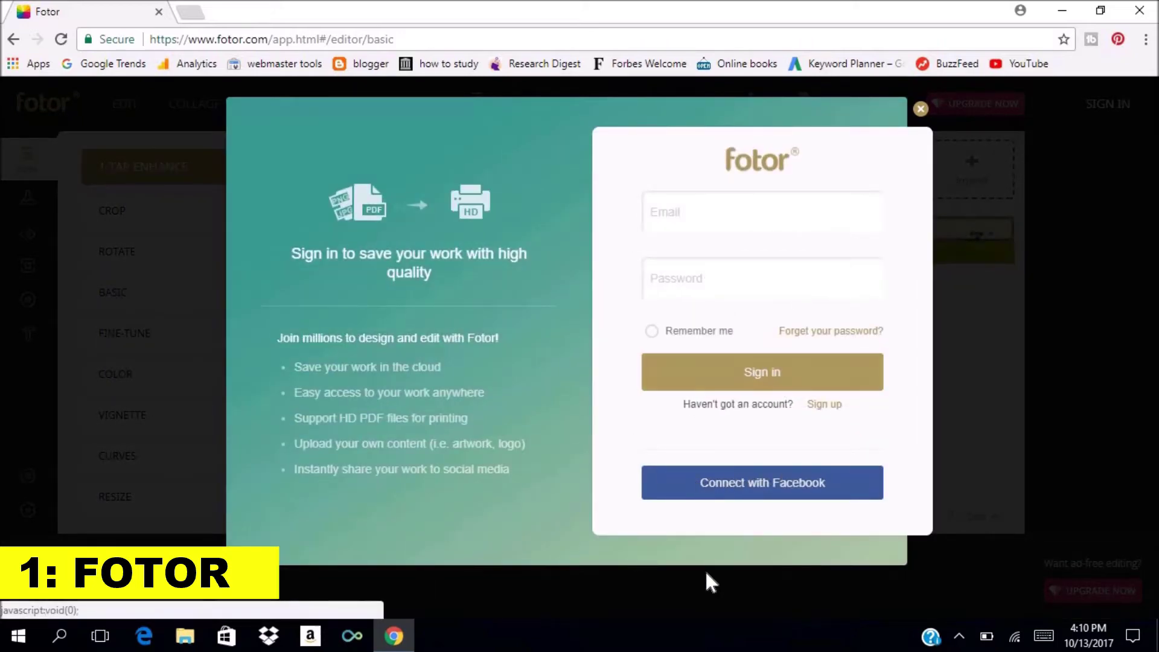
Step: Sign in with Facebook to download the PNG, then search 'befunky' in a new tab and open BeFunky
{"action": "left_click", "coordinate": [755, 497]}
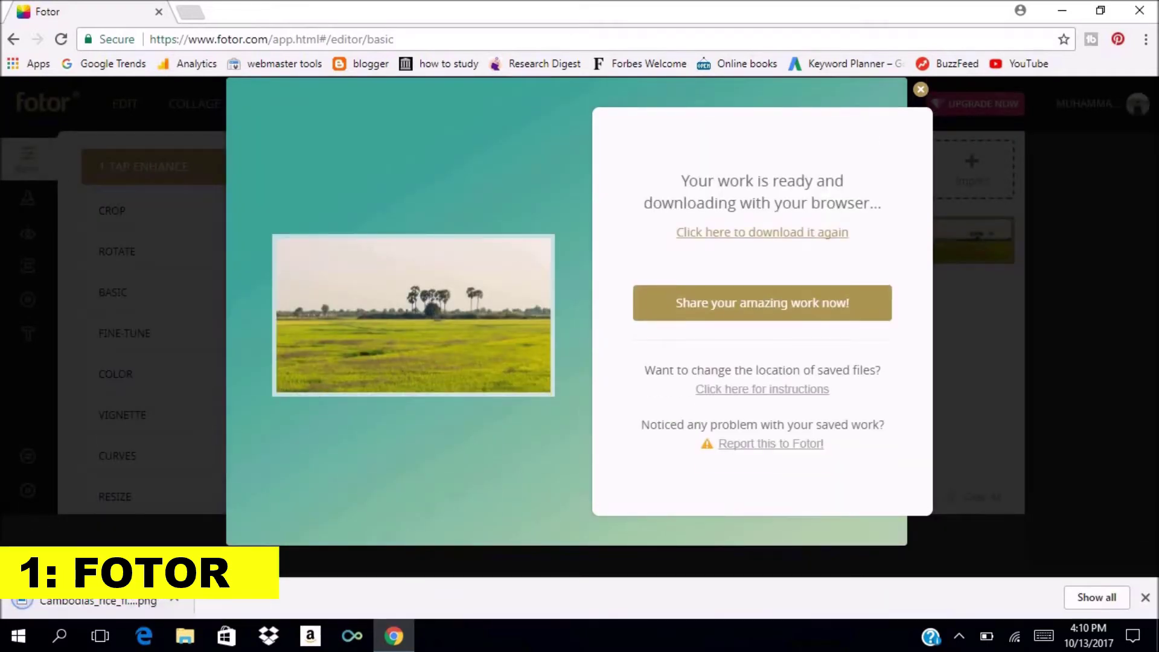
{"action": "left_click", "coordinate": [920, 90]}
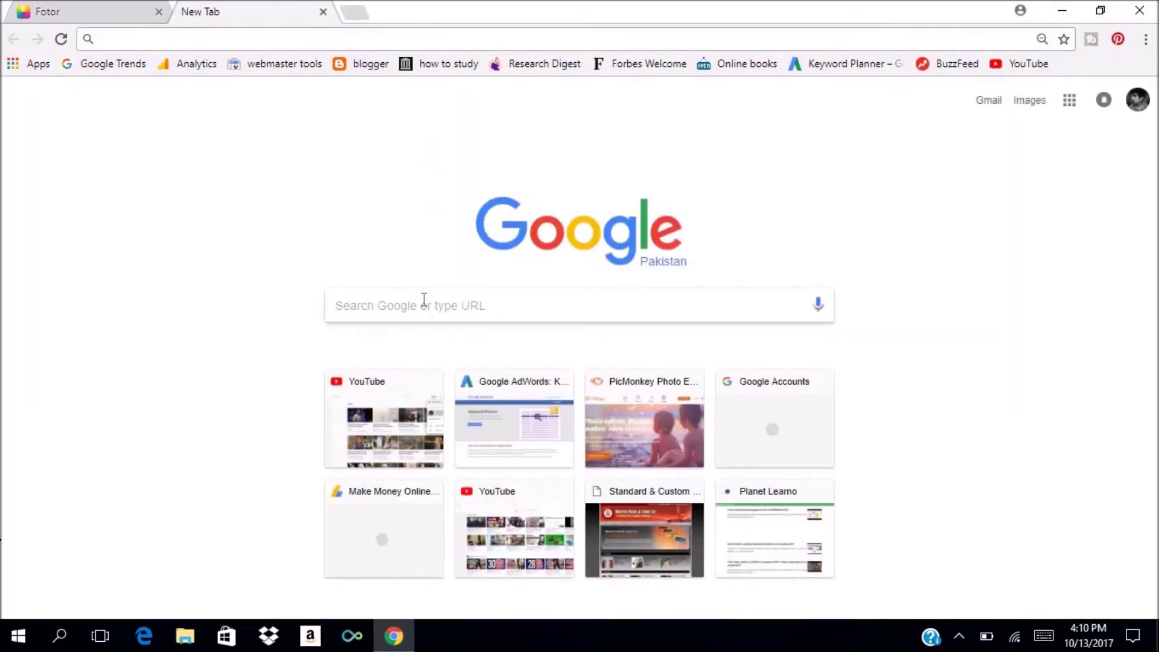
{"action": "left_click", "coordinate": [423, 302]}
{"action": "type", "text": "befunky"}
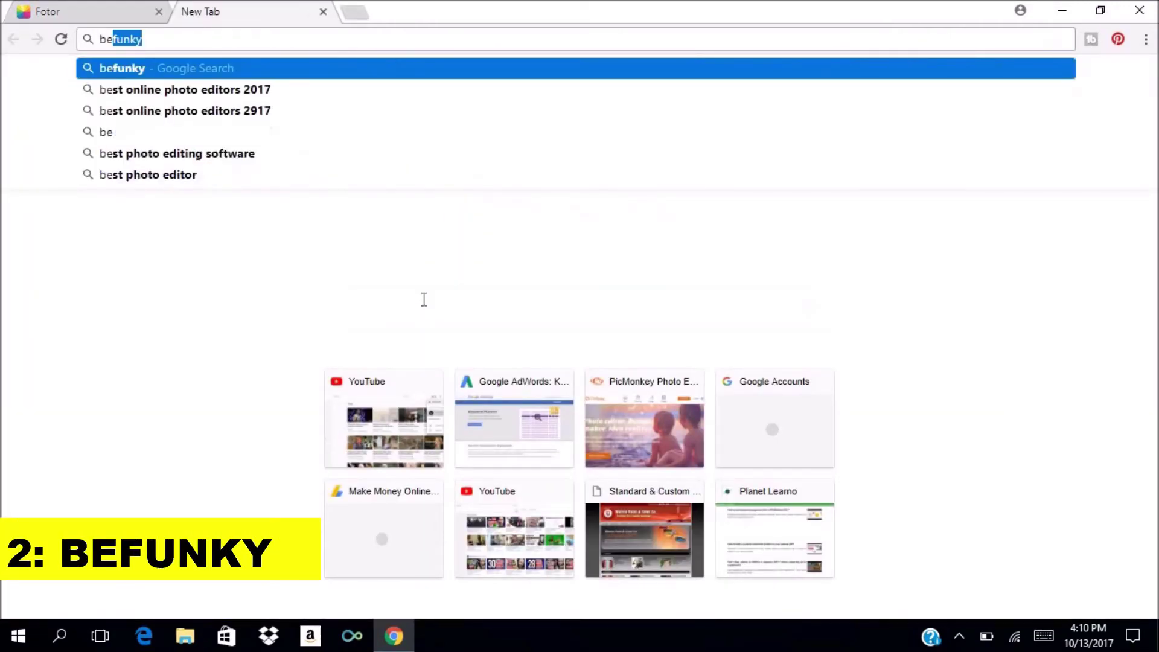
{"action": "left_click", "coordinate": [255, 63]}
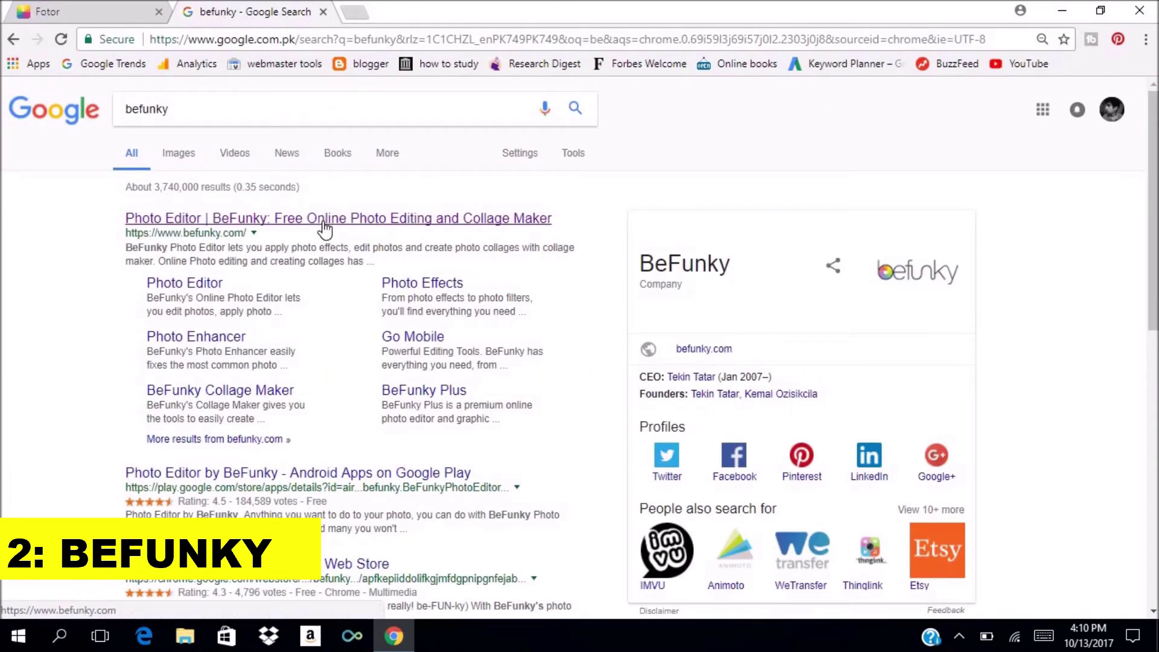
{"action": "left_click", "coordinate": [326, 228]}
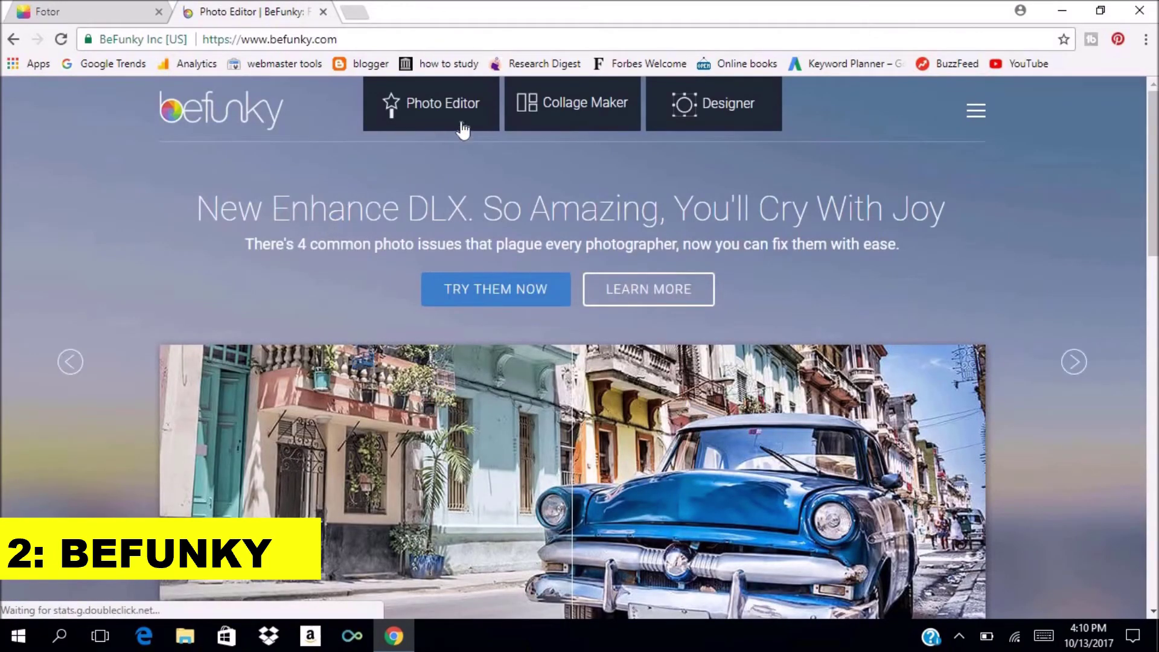
Step: Open BeFunky's Designer and select the MAGIC CITY MUSIC title on the banner template
{"action": "left_click", "coordinate": [728, 109]}
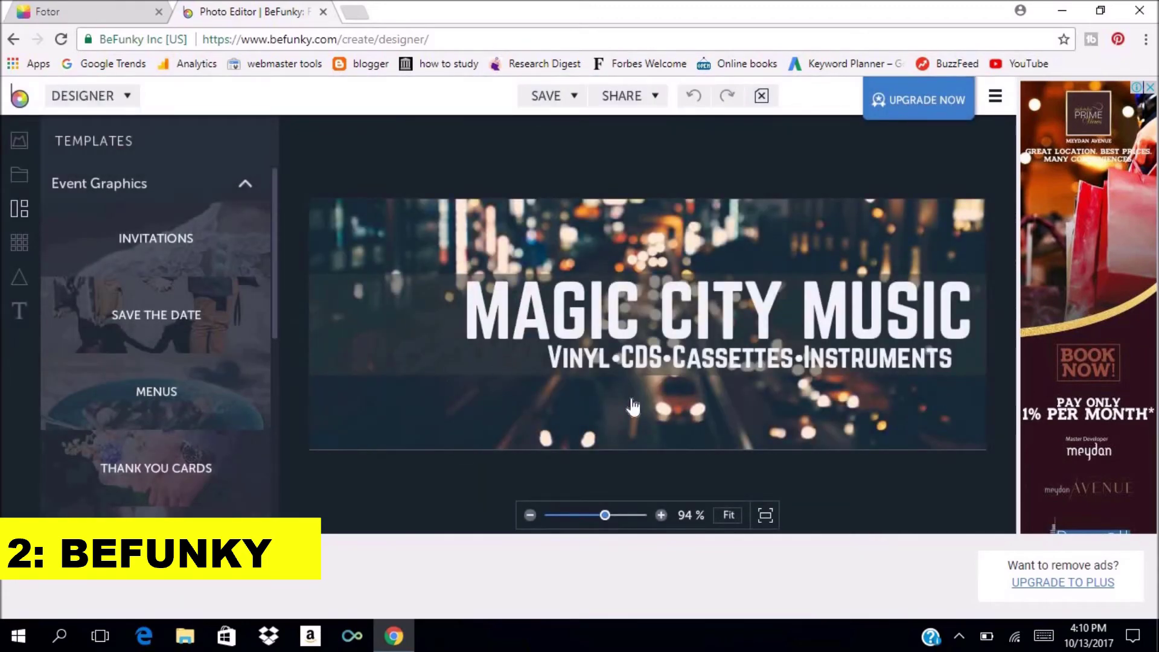
{"action": "left_click", "coordinate": [539, 316]}
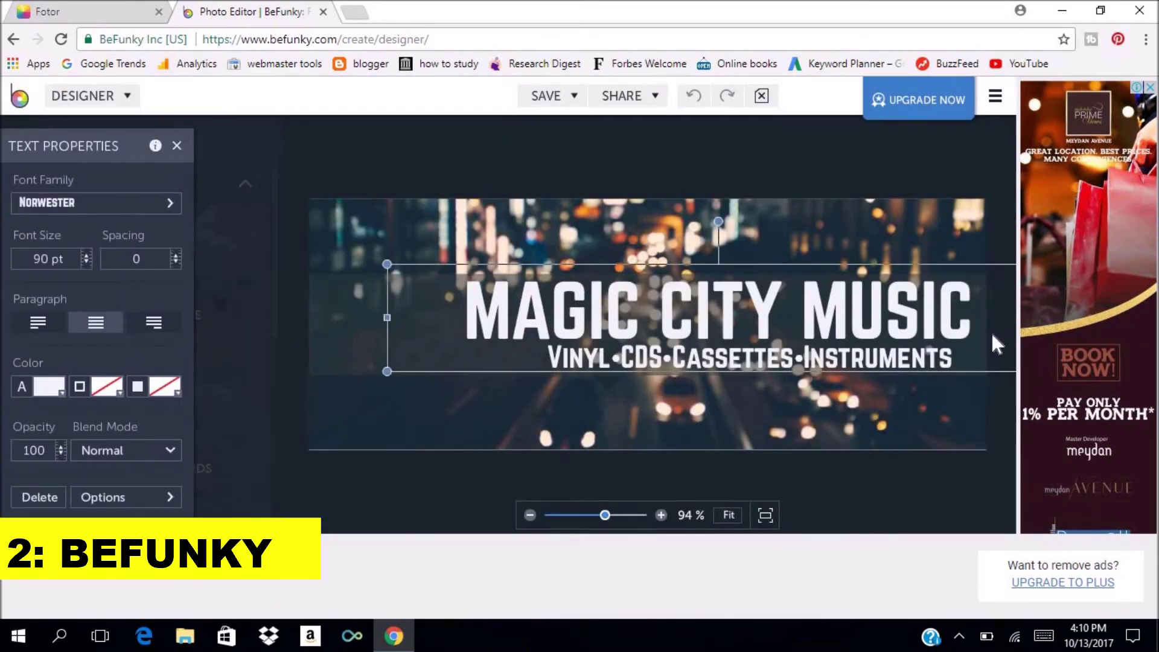
Step: Move the MAGIC CITY MUSIC title up and left and clear its text
{"action": "left_click_drag", "start_coordinate": [991, 330], "coordinate": [260, 290]}
{"action": "double_click", "coordinate": [860, 278]}
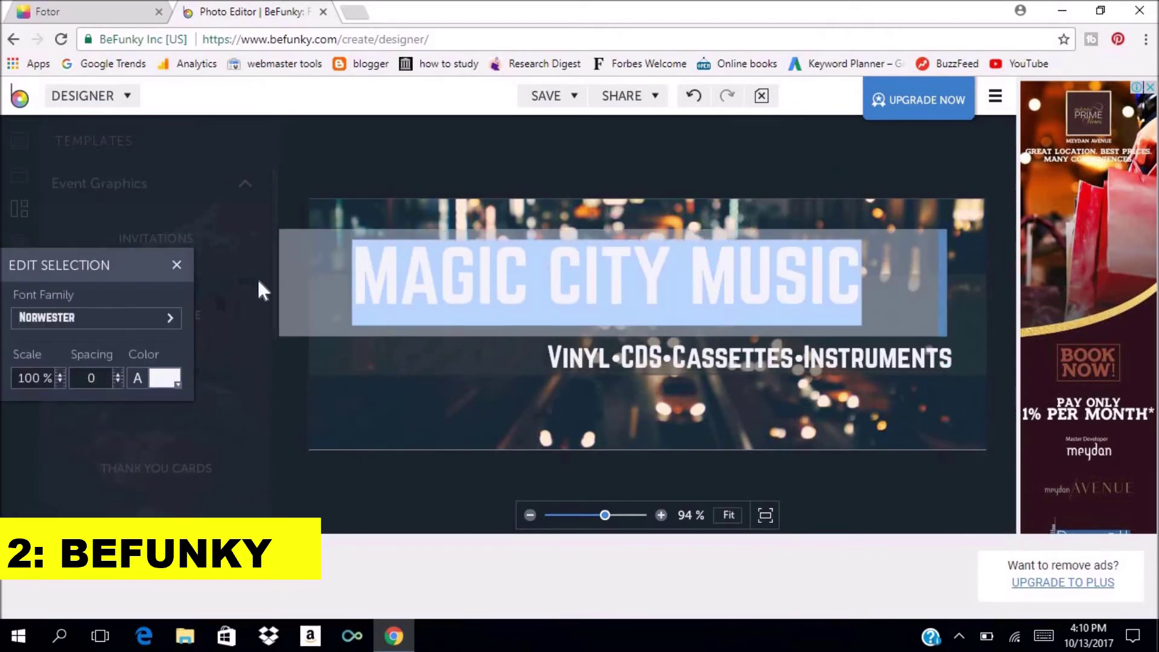
{"action": "type", "text": "THUMNAI"}
{"action": "key", "text": "BackSpace"}
{"action": "key", "text": "BackSpace"}
{"action": "key", "text": "BackSpace"}
{"action": "key", "text": "BackSpace"}
{"action": "key", "text": "BackSpace"}
{"action": "key", "text": "BackSpace"}
{"action": "key", "text": "BackSpace"}
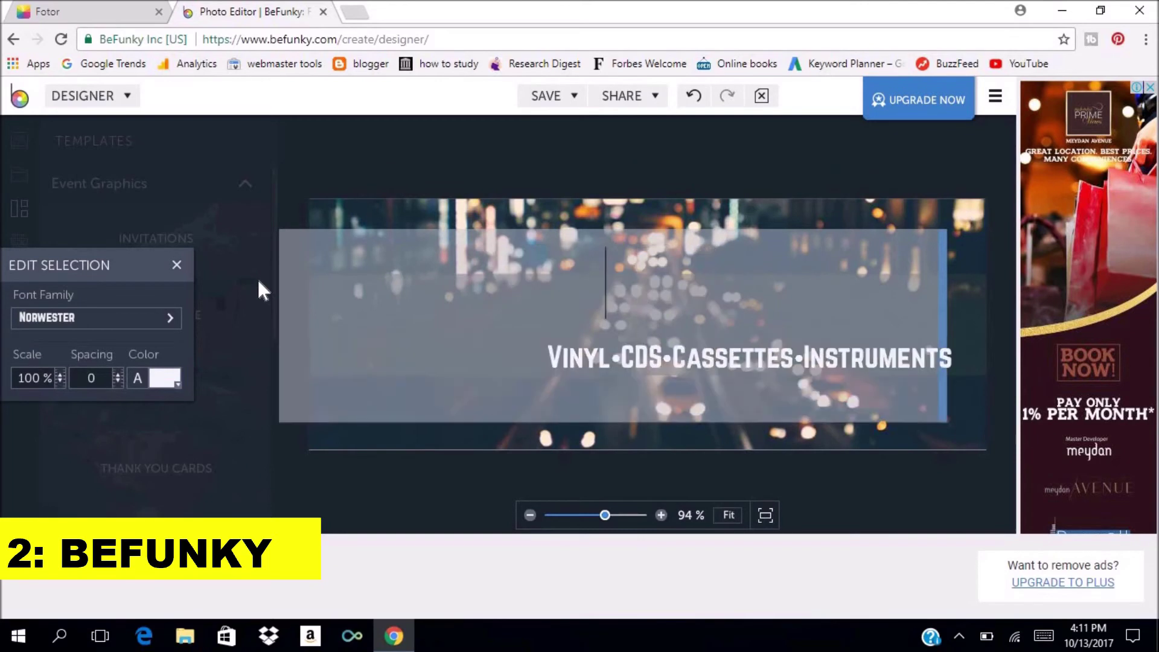
Step: Replace the tagline with the placeholder text 'ASASFAS' followed by a new line
{"action": "left_click", "coordinate": [801, 362]}
{"action": "double_click", "coordinate": [800, 362]}
{"action": "type", "text": "ASF"}
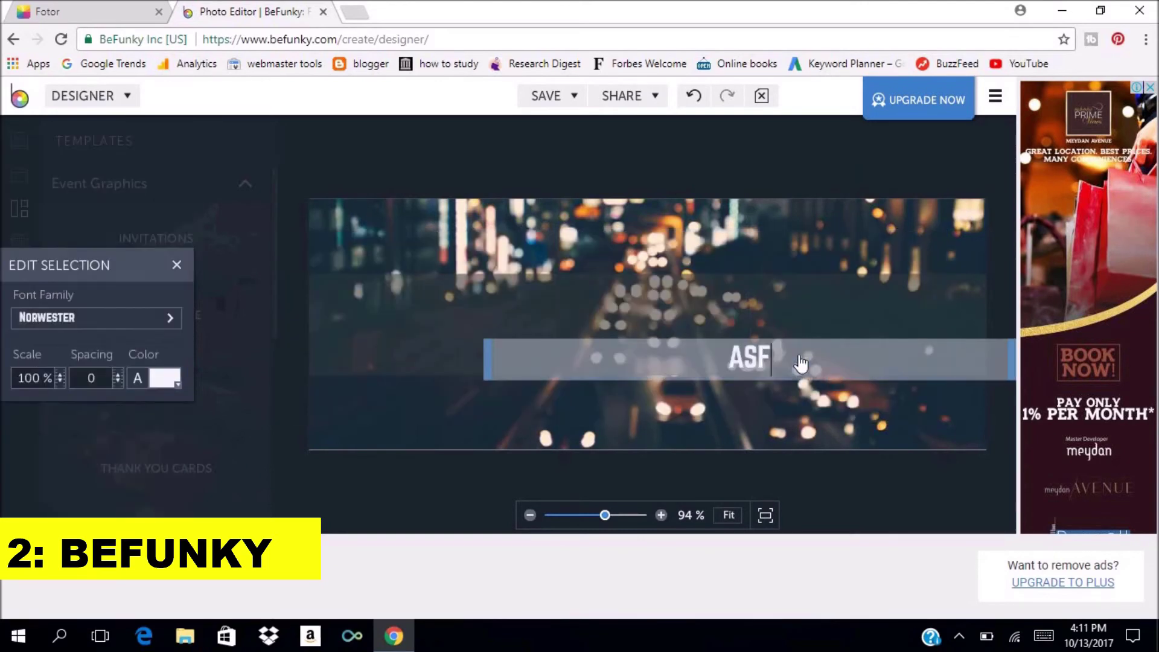
{"action": "key", "text": "BackSpace"}
{"action": "type", "text": "ASFAS"}
{"action": "key", "text": "Return"}
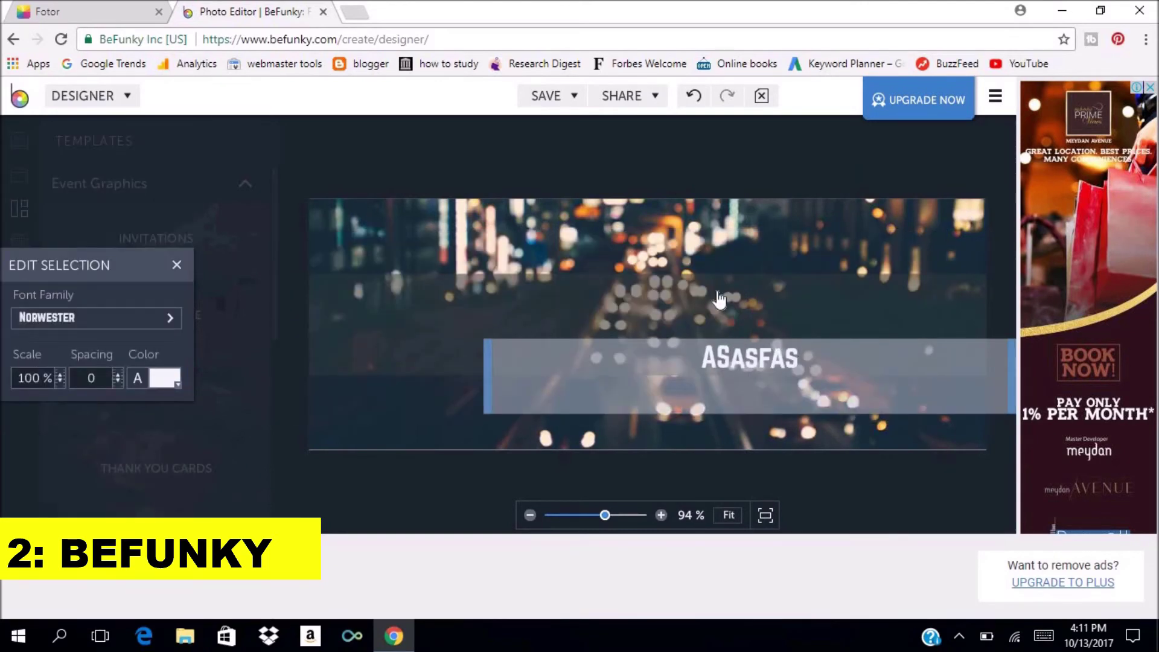
Step: Export the banner design to the computer as a PNG named BeFunky Design in Downloads
{"action": "left_click", "coordinate": [717, 317]}
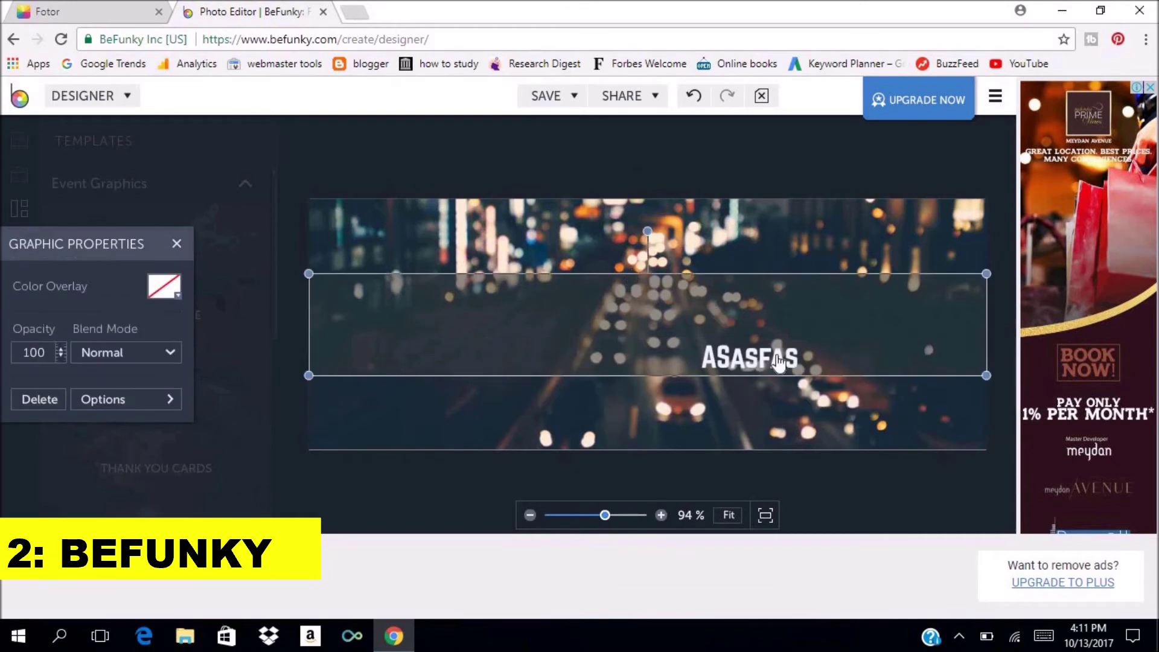
{"action": "left_click", "coordinate": [779, 361]}
{"action": "left_click", "coordinate": [667, 251]}
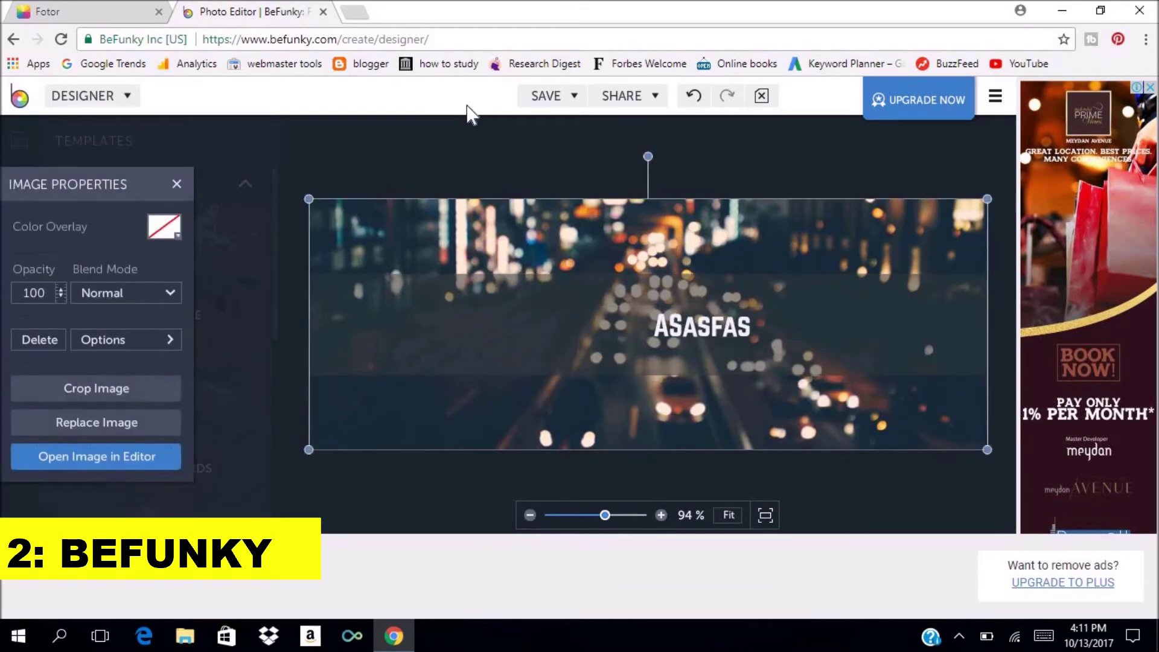
{"action": "left_click", "coordinate": [536, 101]}
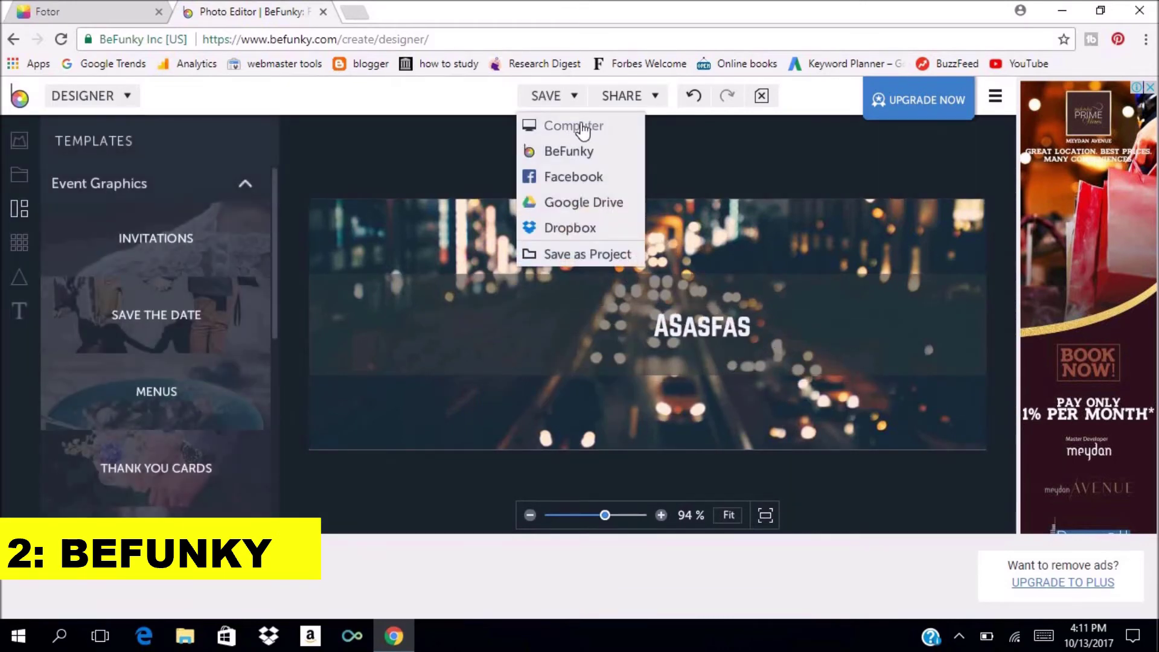
{"action": "left_click", "coordinate": [582, 127]}
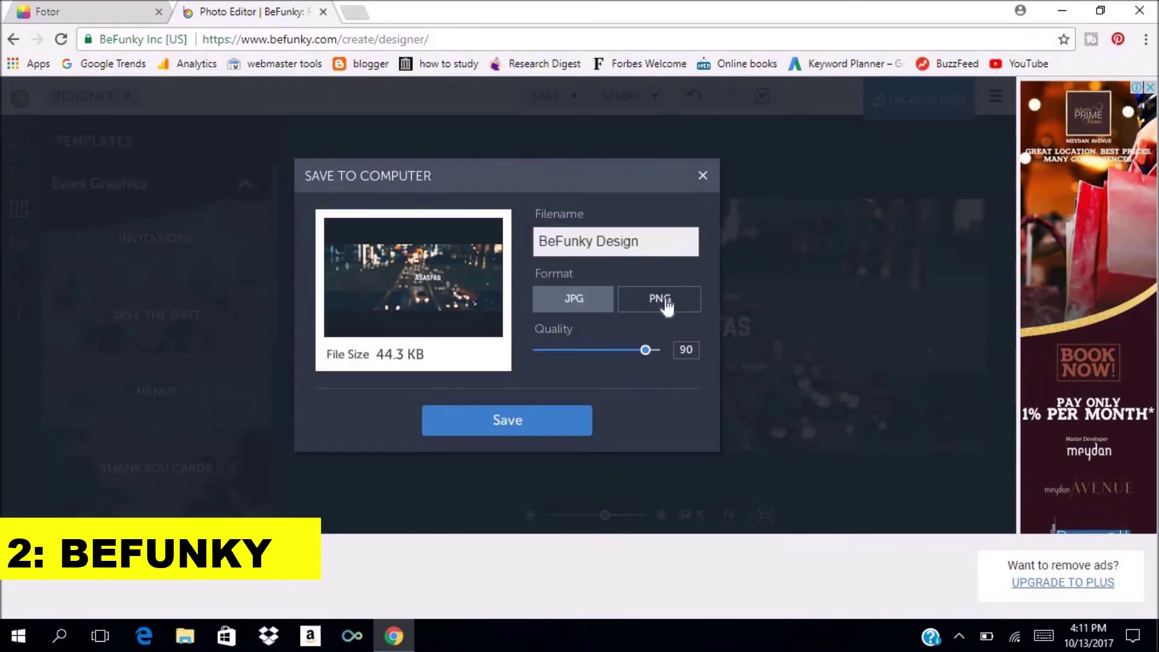
{"action": "left_click", "coordinate": [666, 305]}
{"action": "left_click", "coordinate": [498, 422]}
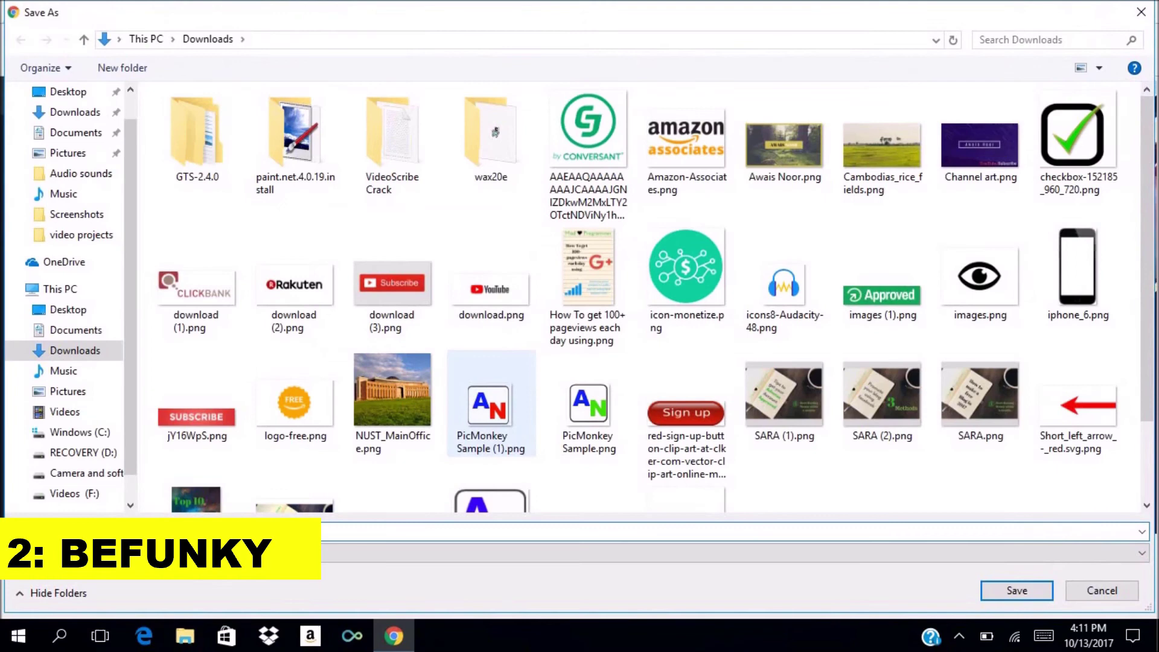
{"action": "left_click", "coordinate": [983, 593]}
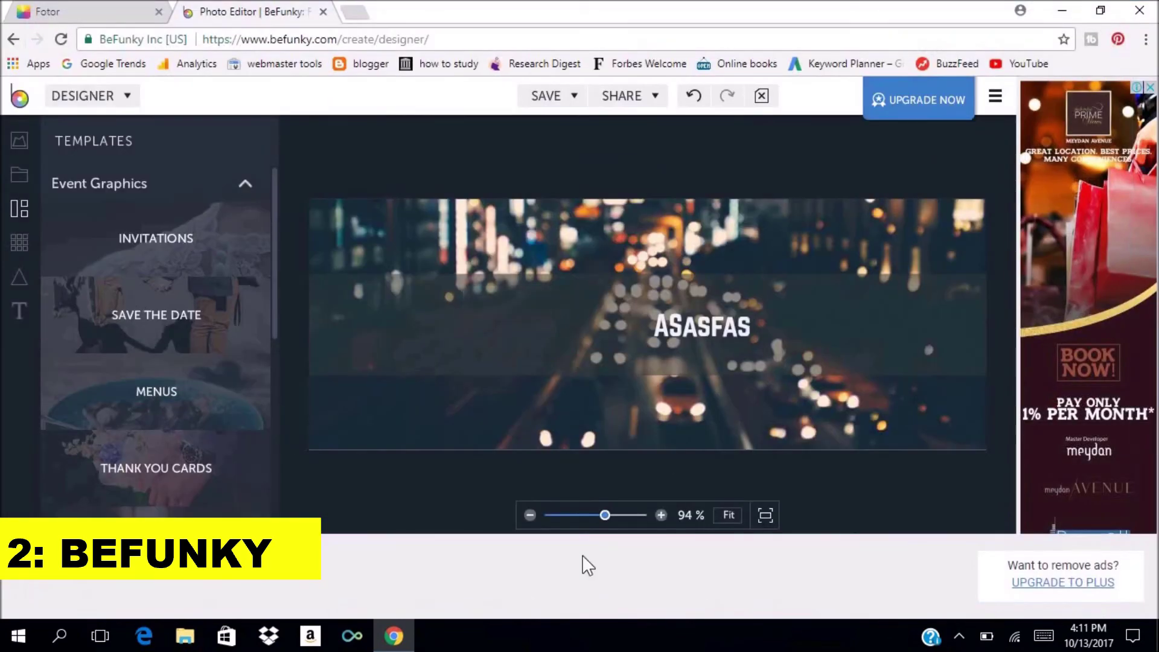
Step: Preview BeFunky Design.png from the Downloads folder, then close the preview and File Explorer
{"action": "left_click", "coordinate": [1062, 11]}
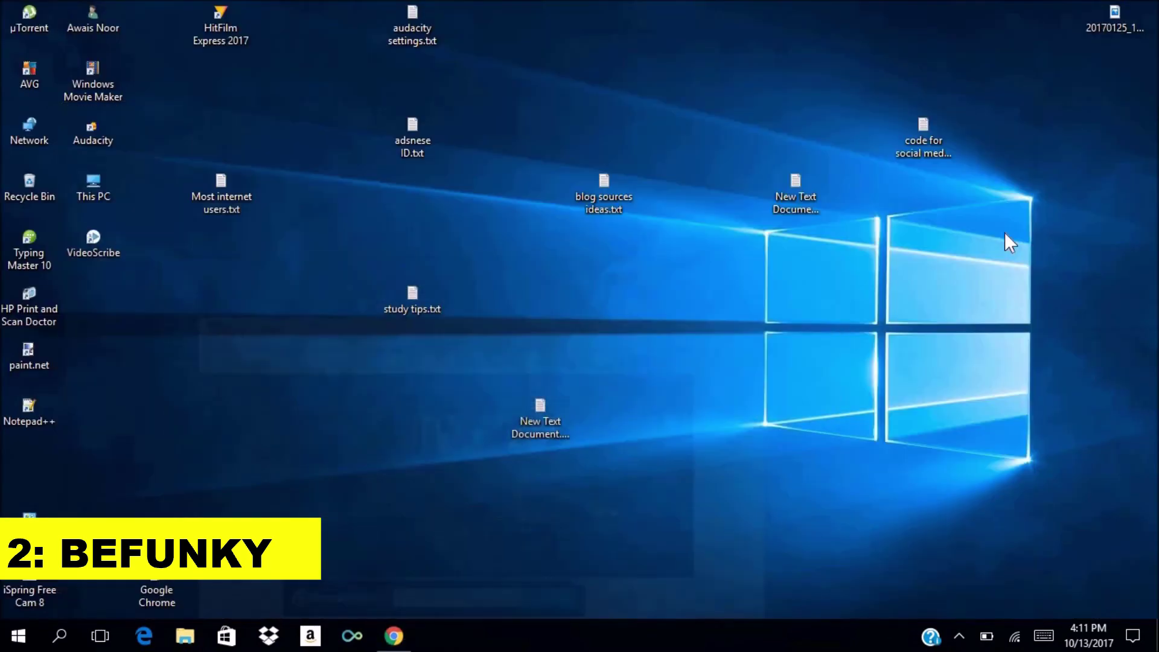
{"action": "left_click", "coordinate": [185, 635]}
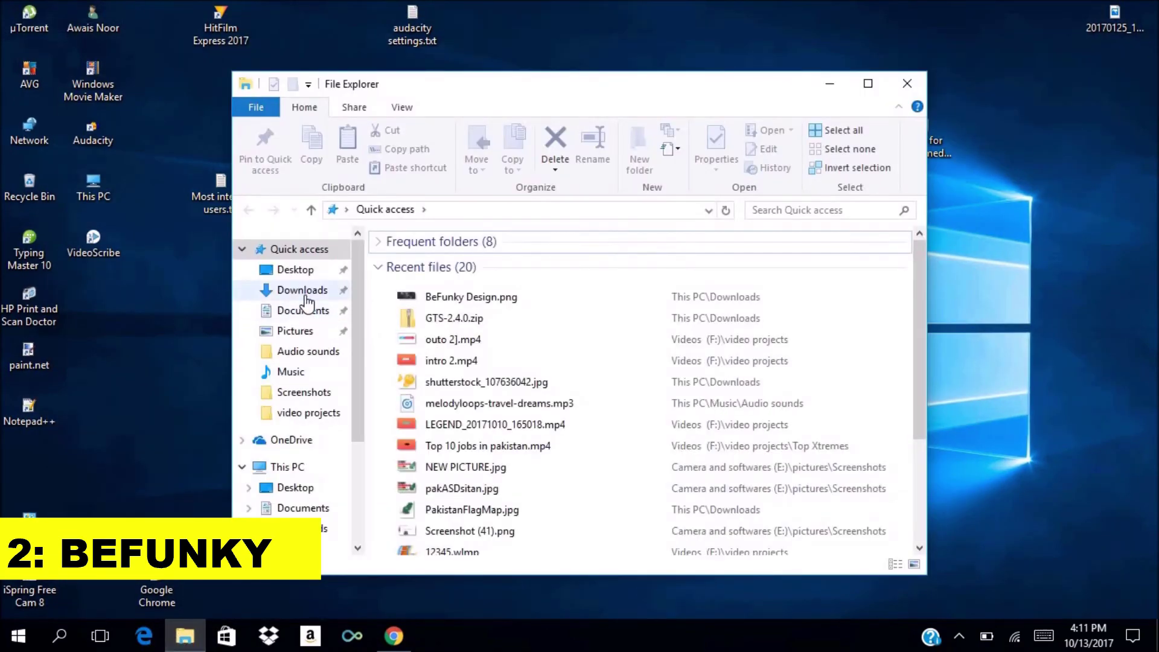
{"action": "left_click", "coordinate": [305, 292]}
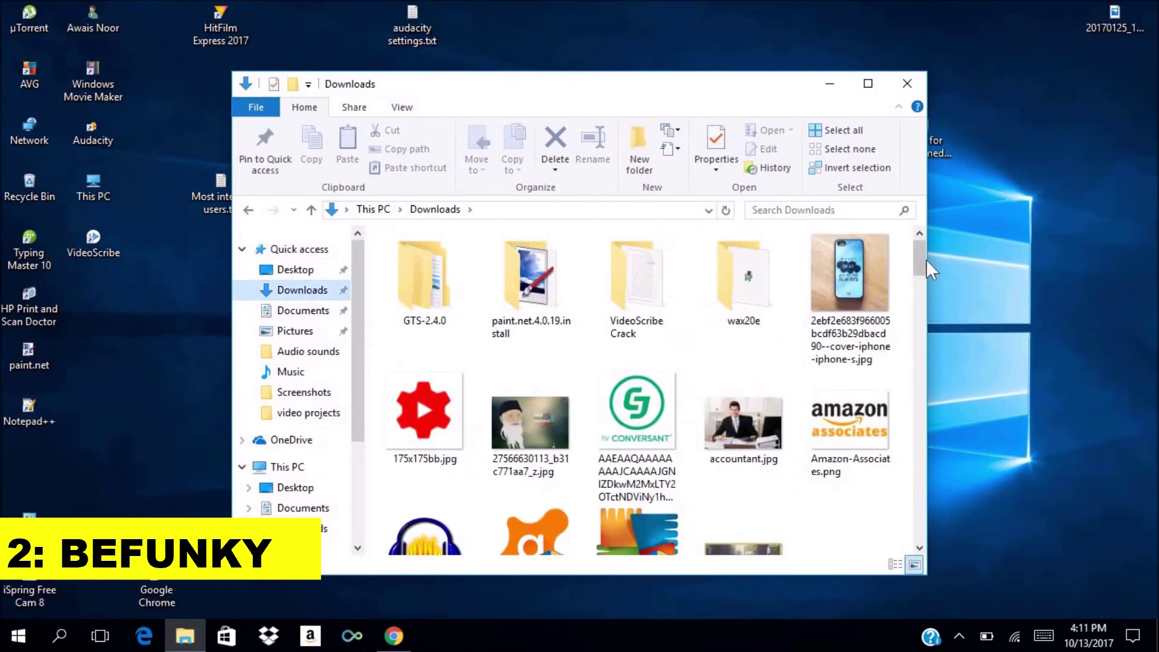
{"action": "mouse_move", "coordinate": [925, 259]}
{"action": "left_mouse_down"}
{"action": "mouse_move", "coordinate": [917, 292]}
{"action": "mouse_move", "coordinate": [922, 282]}
{"action": "left_mouse_up"}
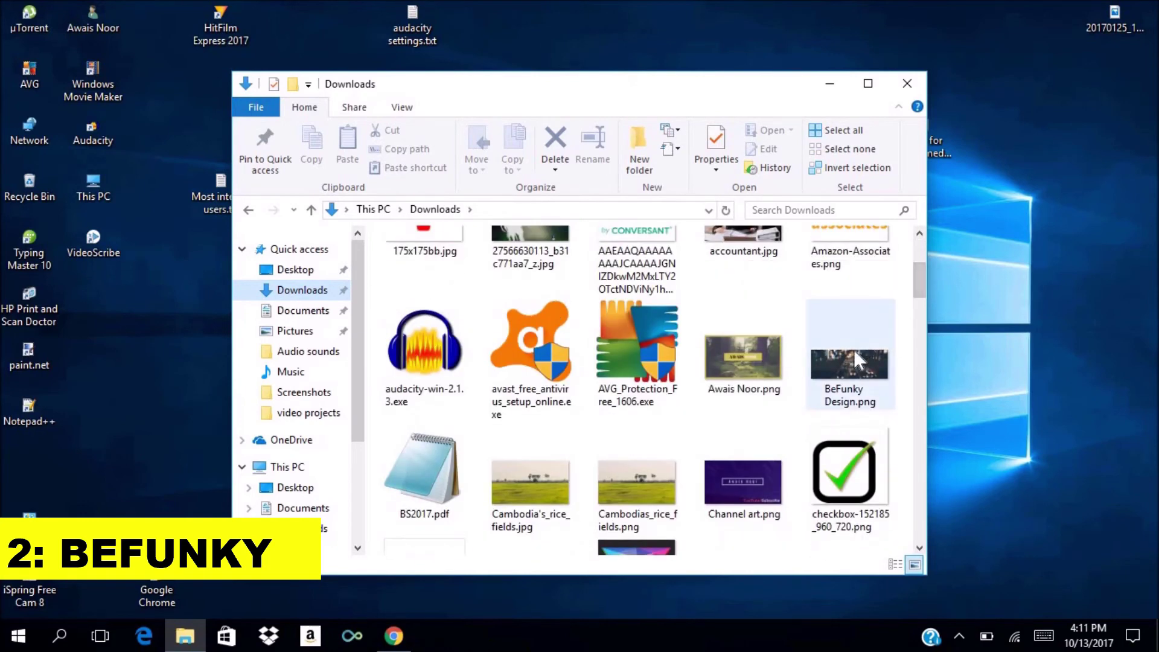
{"action": "double_click", "coordinate": [815, 350]}
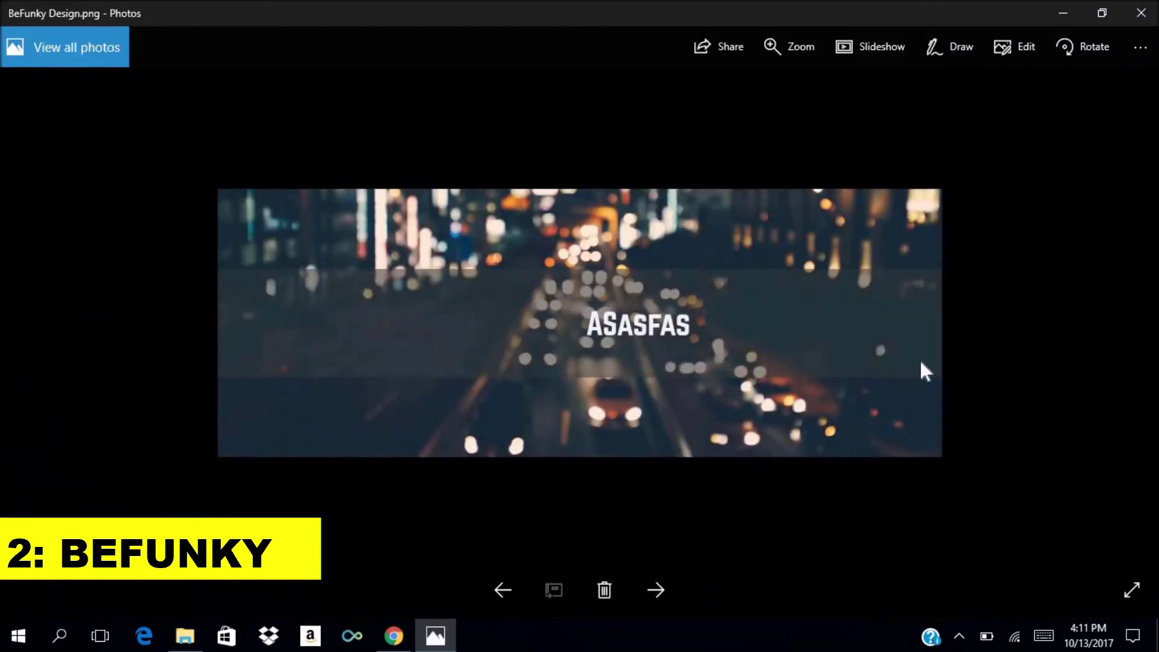
{"action": "left_click", "coordinate": [1140, 12]}
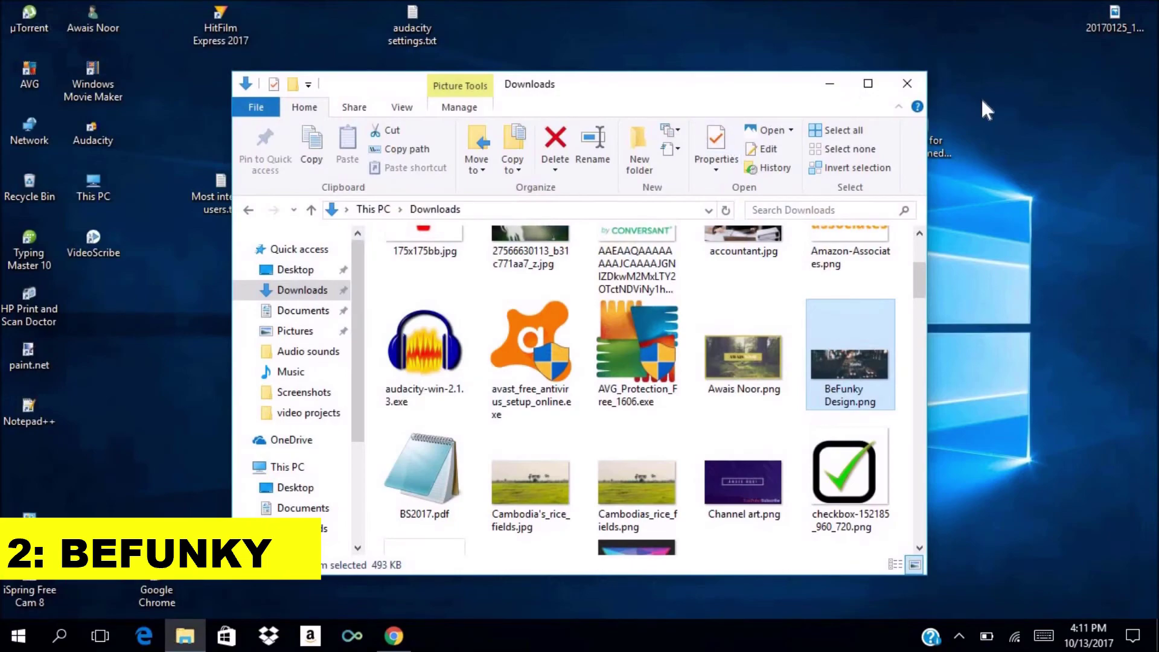
{"action": "left_click", "coordinate": [913, 81]}
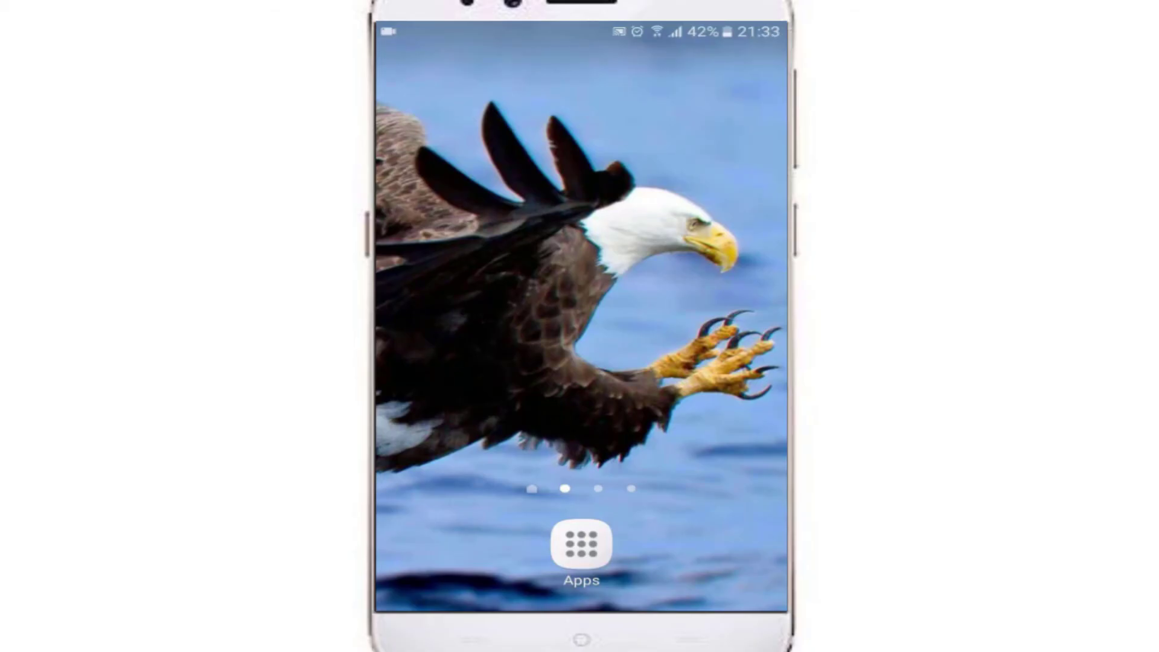
Step: Launch PixelLab from the Video Creator folder and show its overflow options menu
{"action": "left_click", "coordinate": [580, 544]}
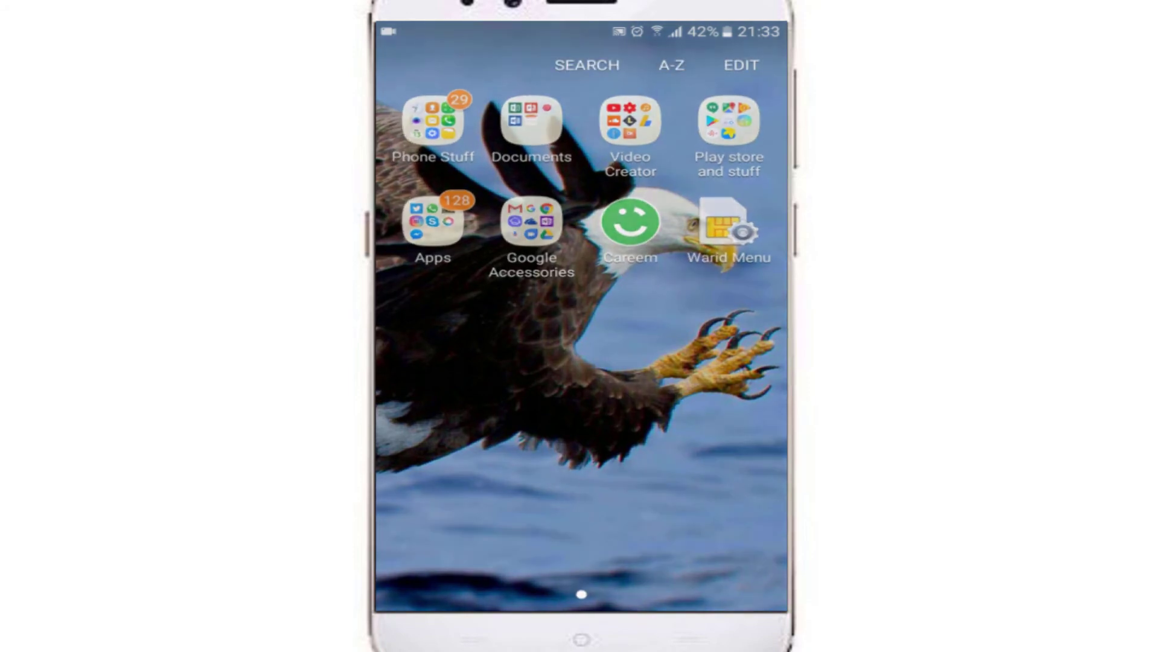
{"action": "left_click", "coordinate": [629, 119]}
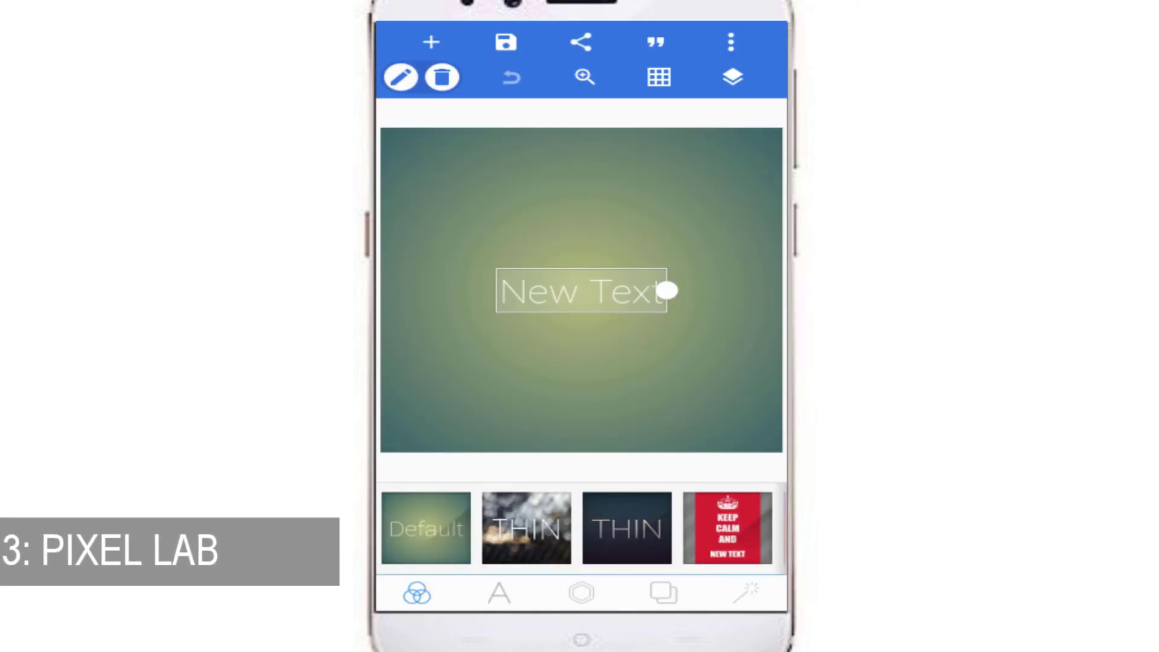
{"action": "left_click", "coordinate": [730, 41]}
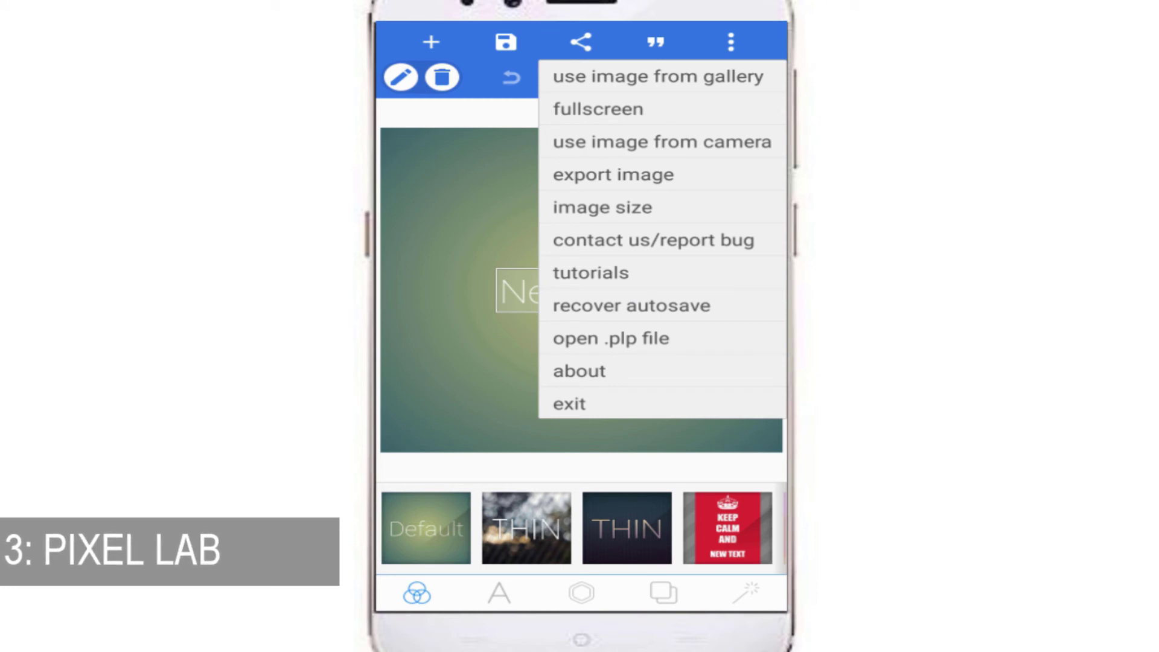
Step: Resize the canvas to the Youtube thumbnail preset (1280×720, 16:9) and deselect New Text
{"action": "left_click", "coordinate": [602, 207]}
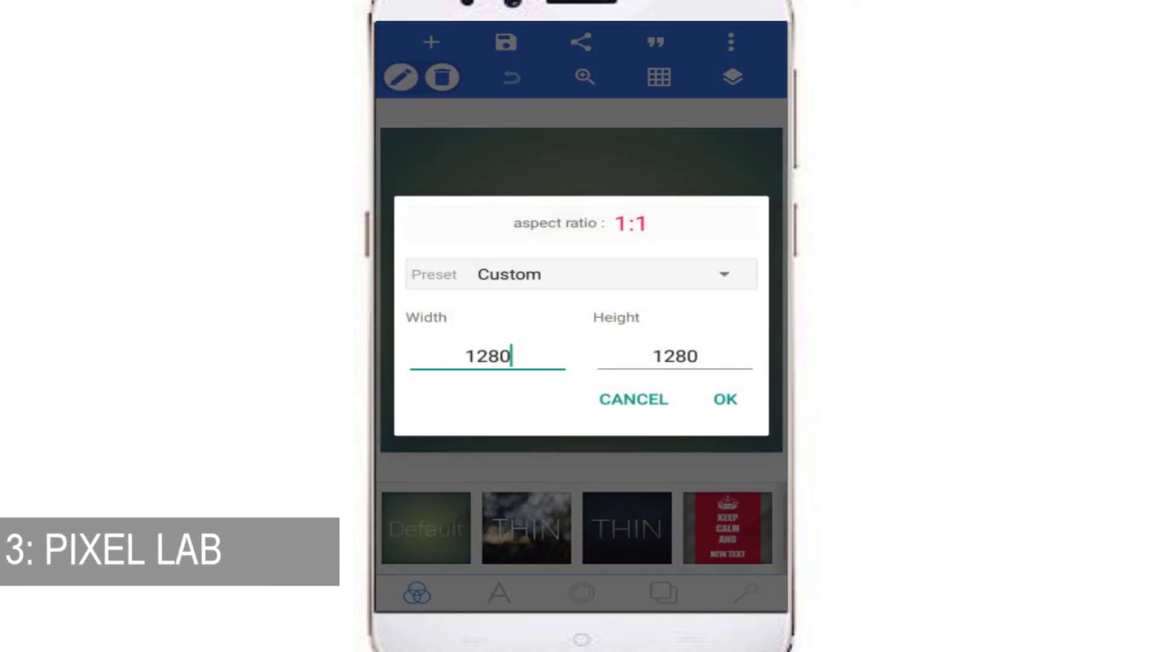
{"action": "left_click", "coordinate": [598, 274]}
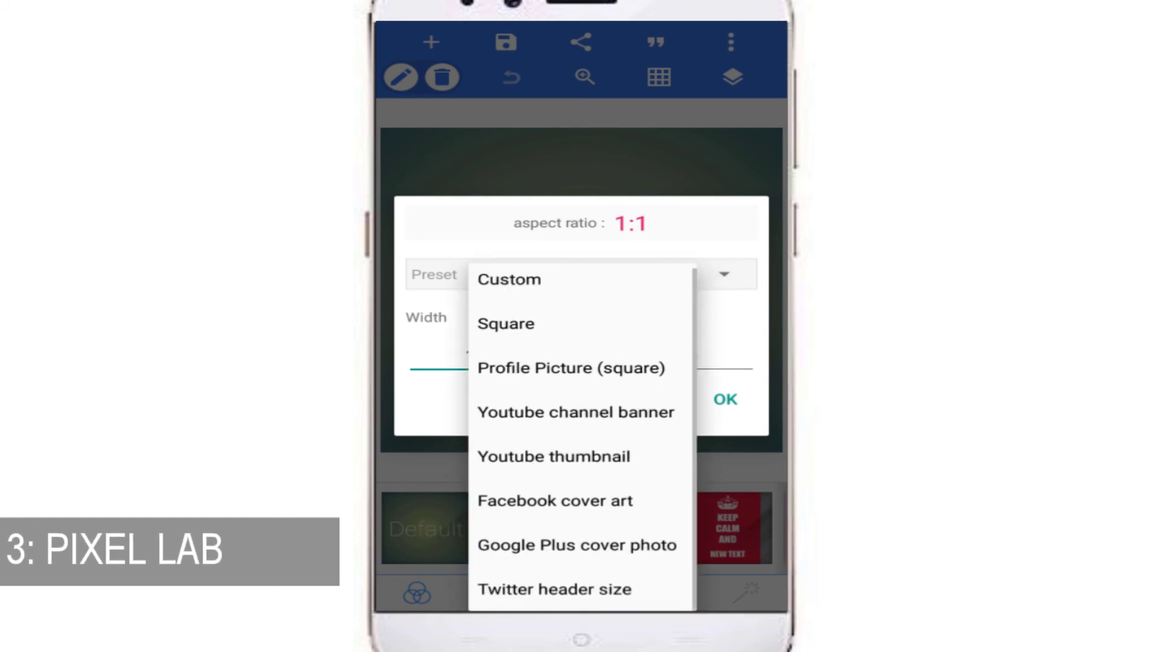
{"action": "left_click", "coordinate": [554, 457]}
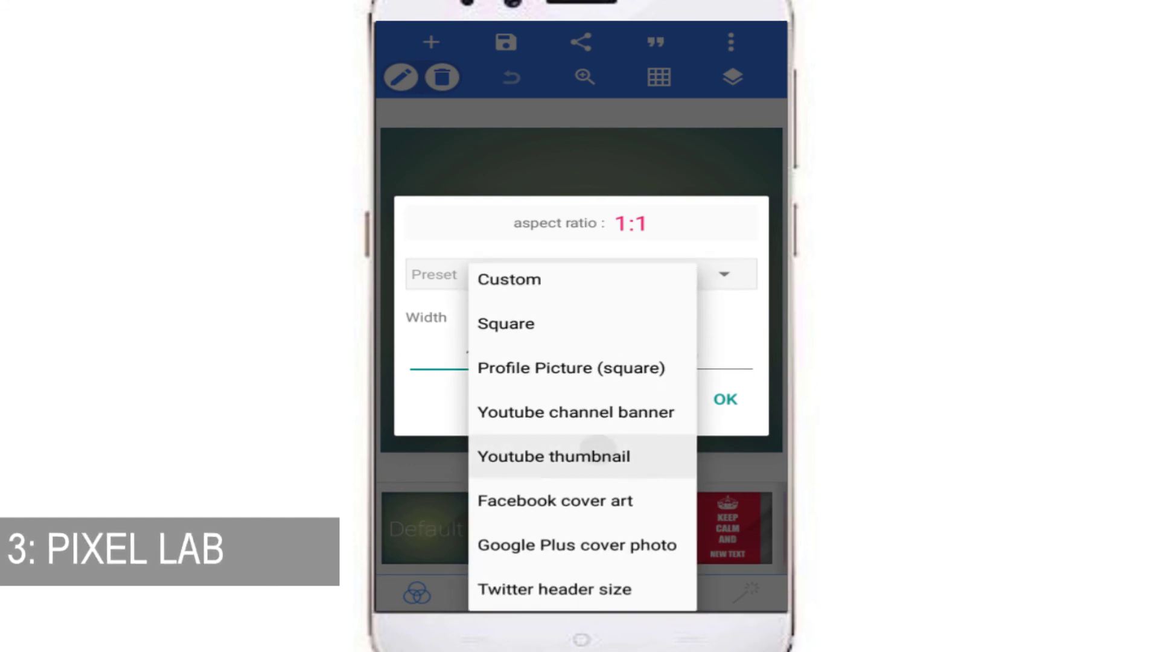
{"action": "left_click", "coordinate": [725, 399]}
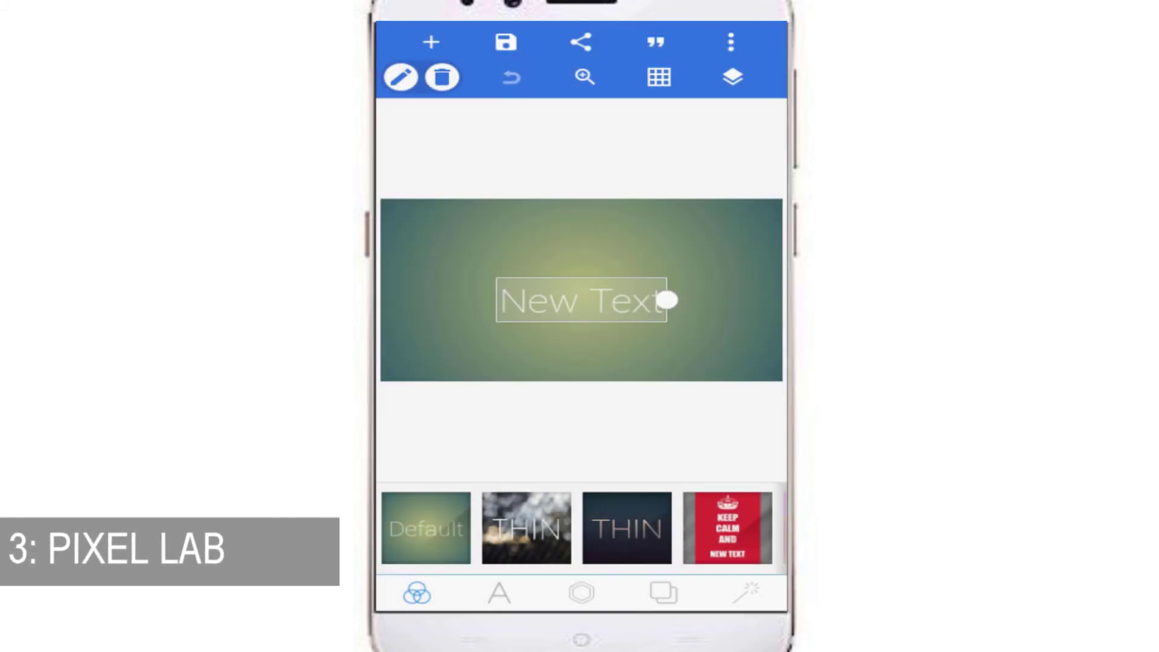
{"action": "left_click", "coordinate": [666, 300]}
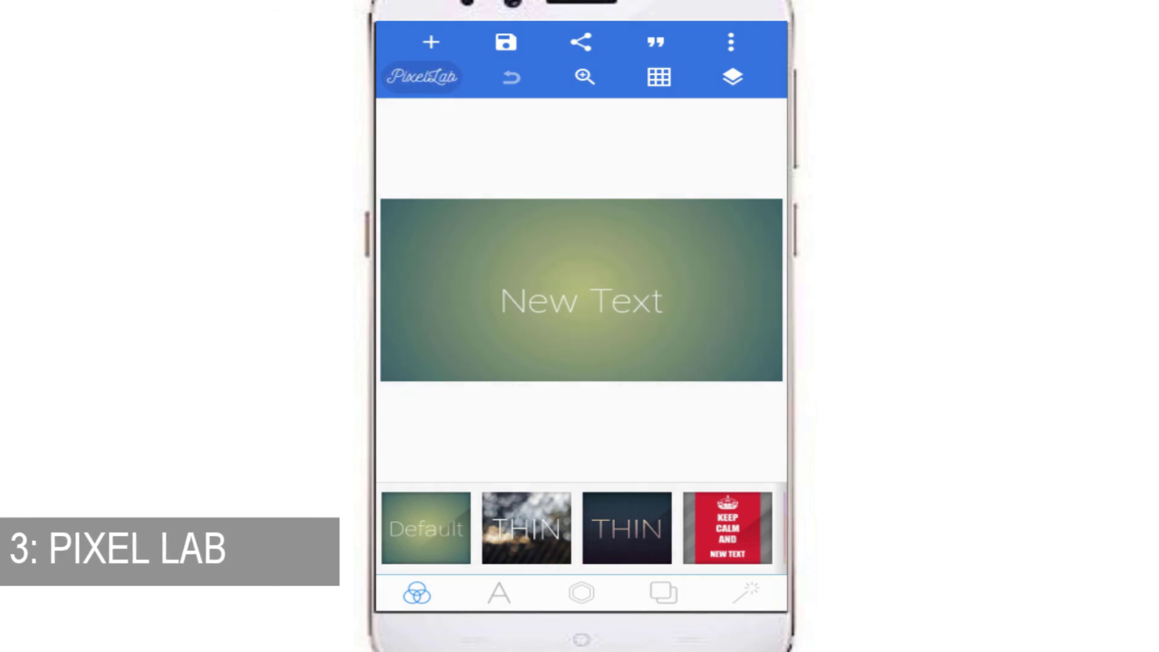
Step: View PixelLab's stickers and shapes tools, then open its tutorials in YouTube
{"action": "left_click", "coordinate": [581, 592]}
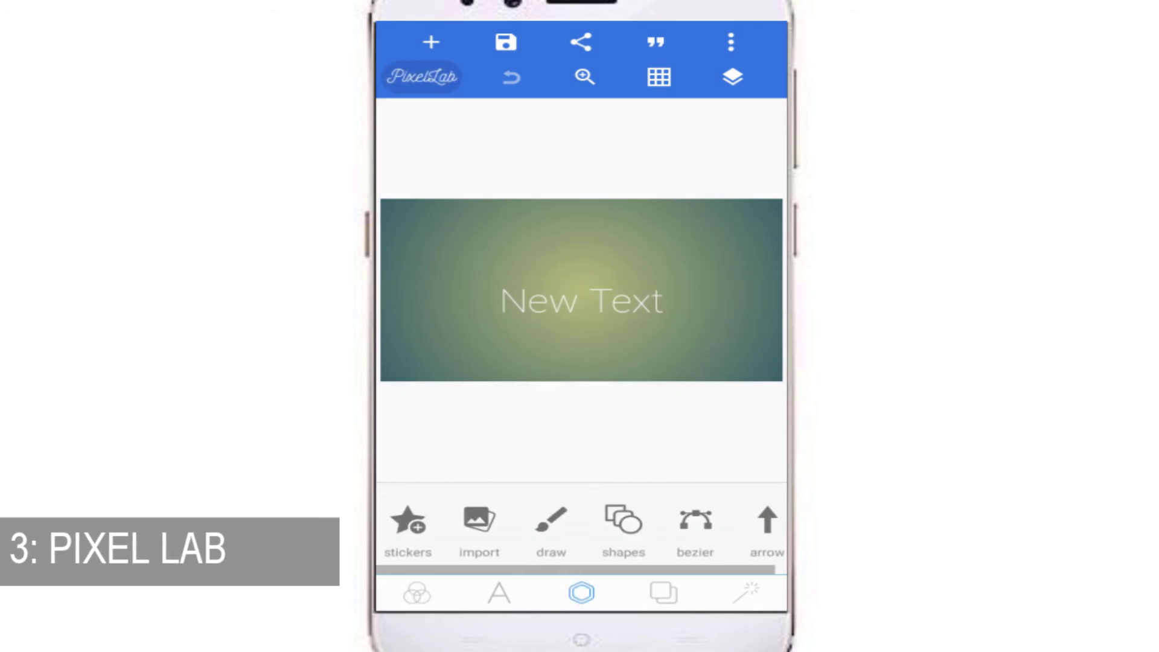
{"action": "key", "text": "Escape"}
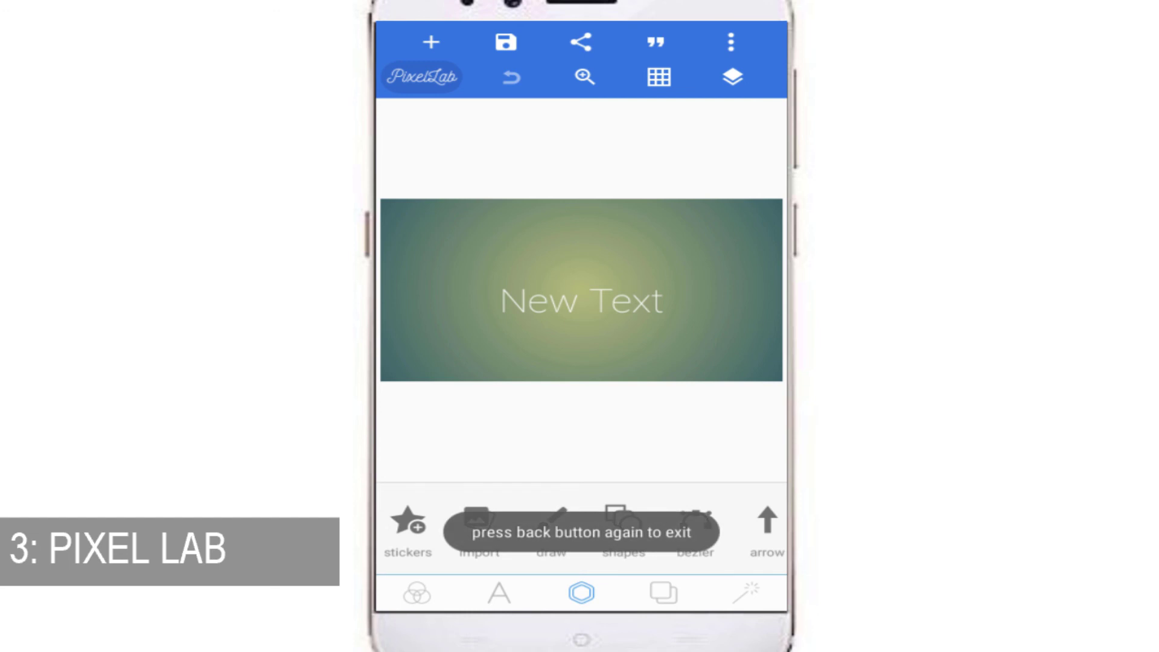
{"action": "left_click", "coordinate": [730, 42]}
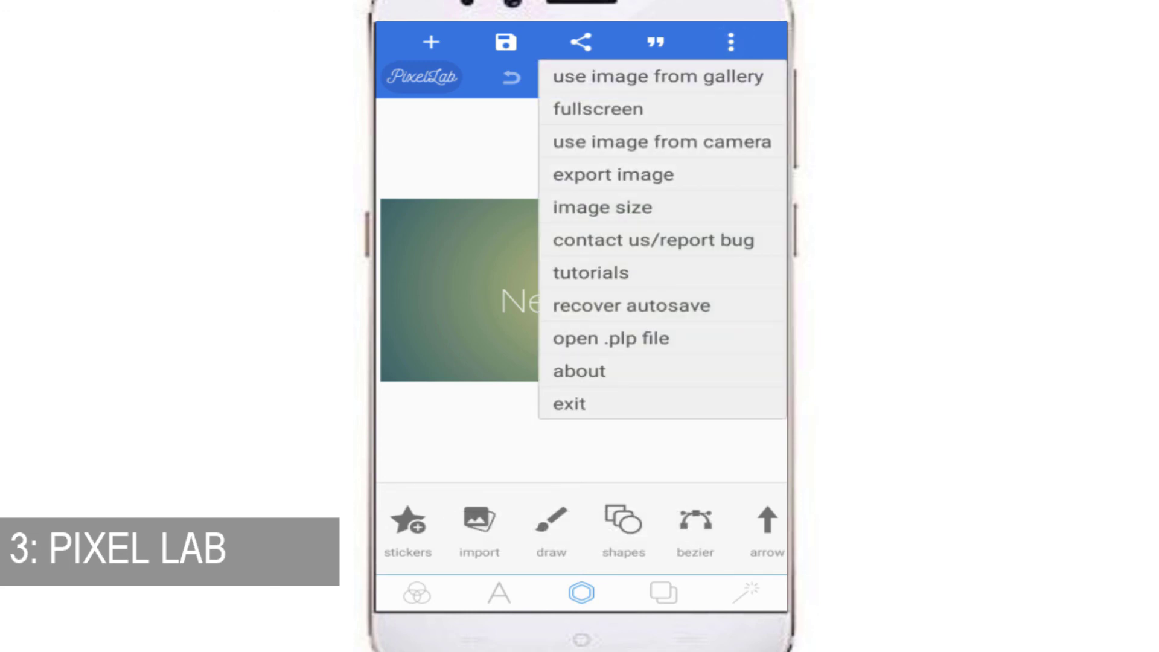
{"action": "left_click", "coordinate": [591, 273]}
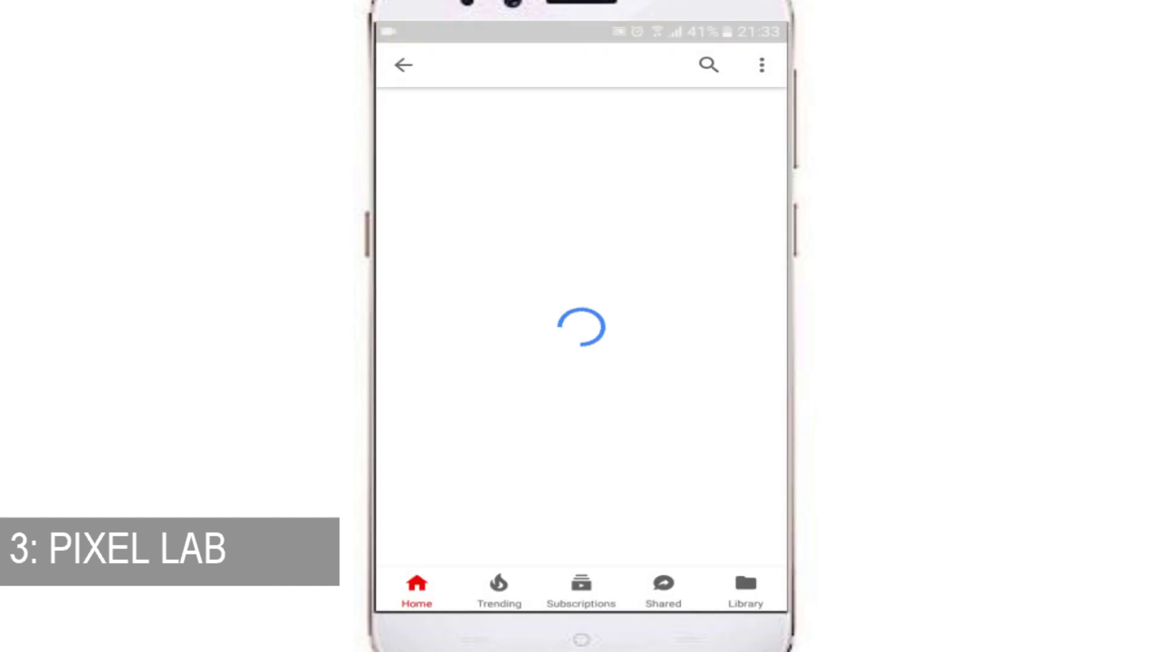
Step: Leave YouTube and close all running apps from the Recent apps overview
{"action": "key", "text": "Escape"}
{"action": "left_click", "coordinate": [471, 639]}
{"action": "left_click", "coordinate": [579, 585]}
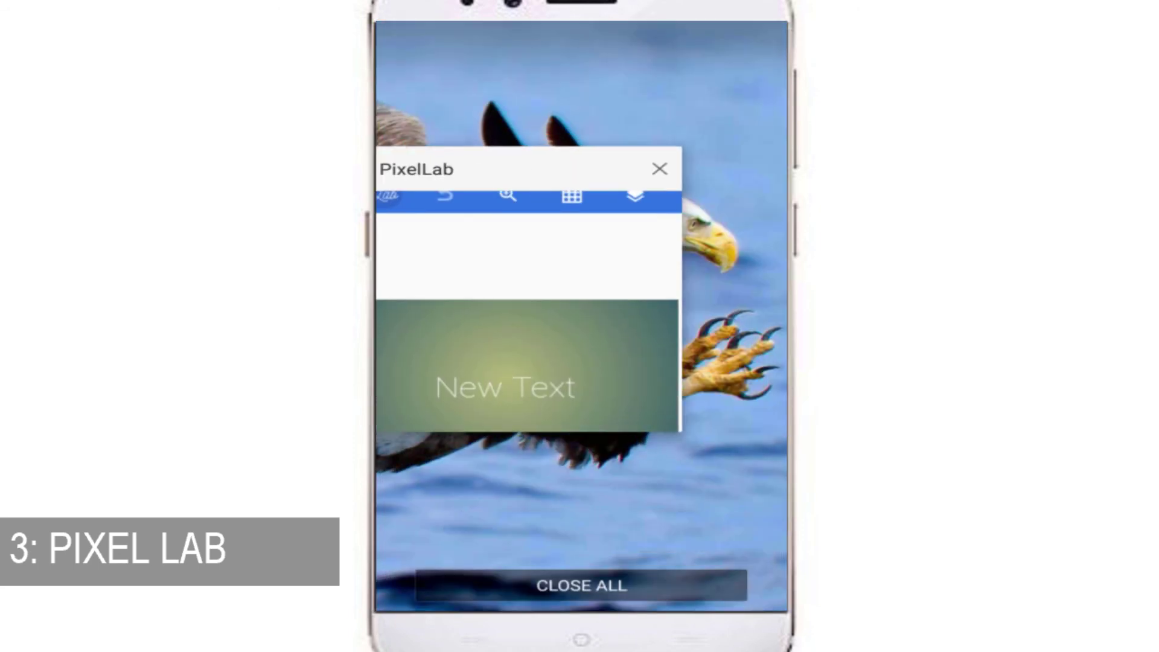